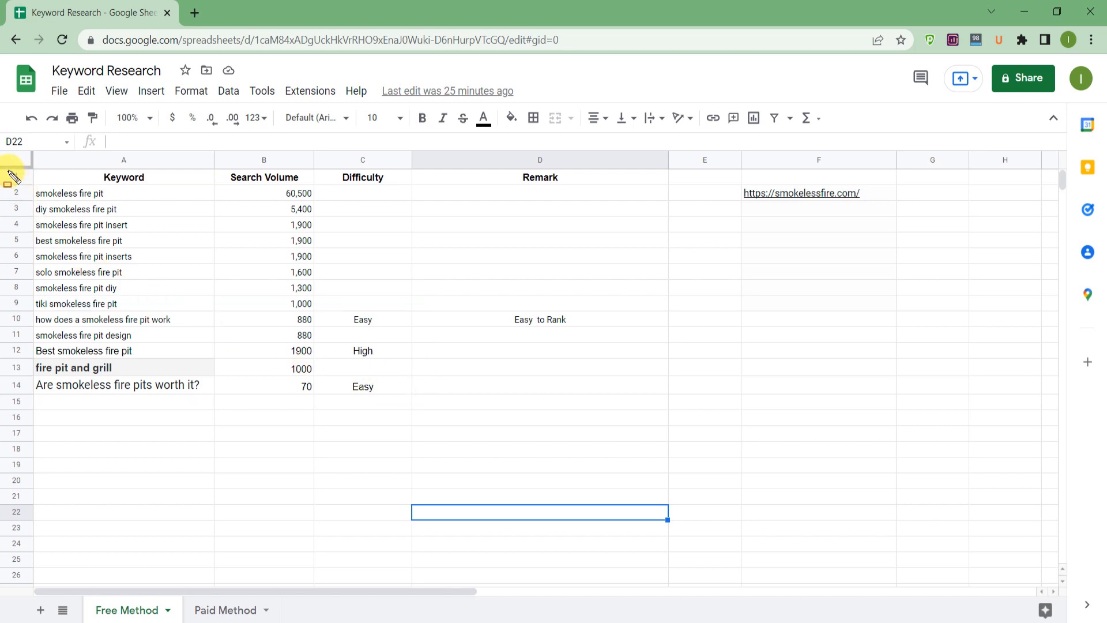
{"action": "left_click_drag", "start_coordinate": [8, 171], "coordinate": [896, 421]}
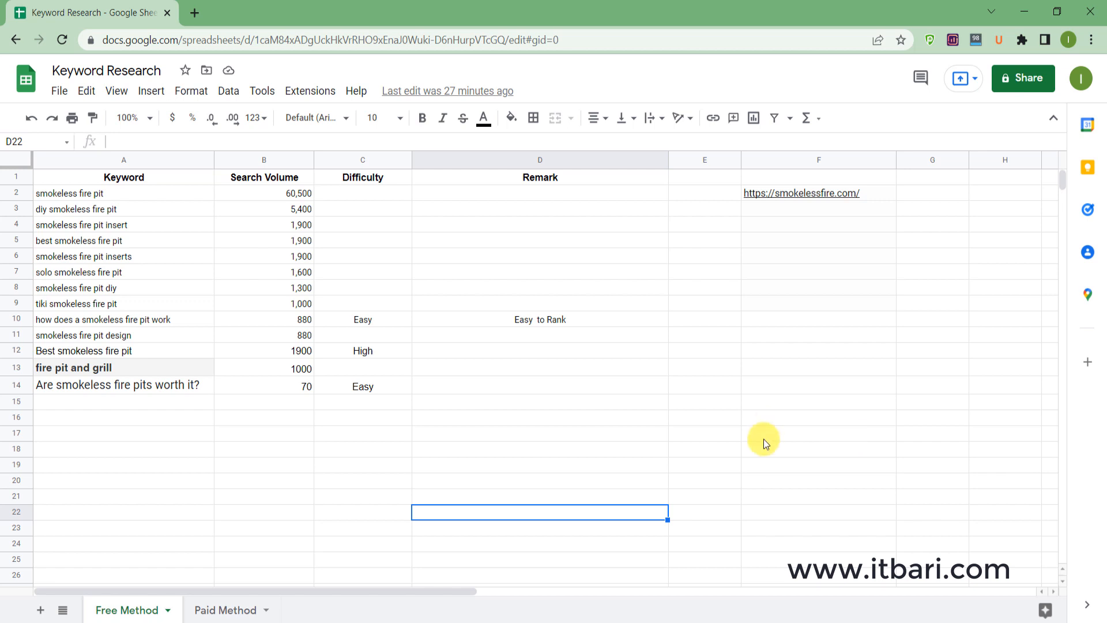
Switch to Ahrefs Keywords Explorer and search Google in the United States for fire pit, fire pits and fire pit table
{"action": "left_click", "coordinate": [814, 622]}
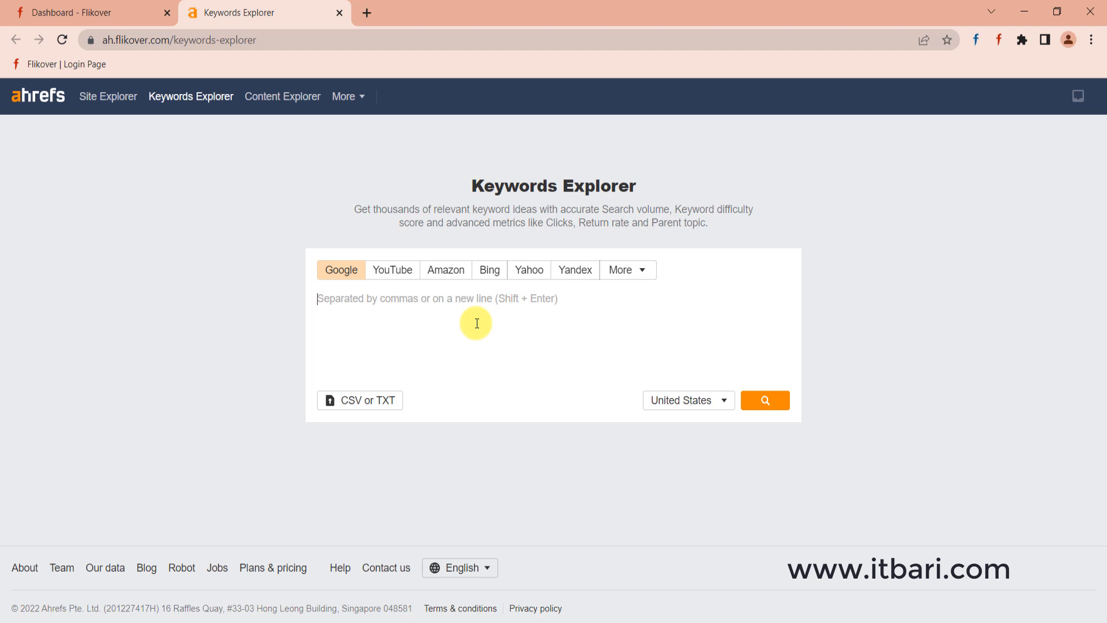
{"action": "type", "text": "fire pit"}
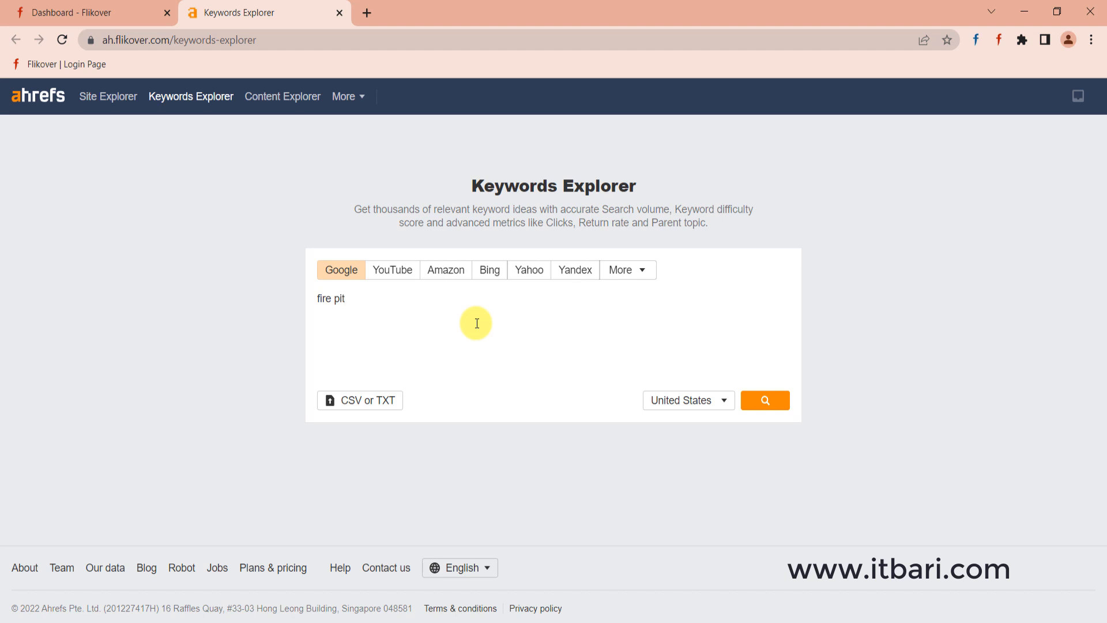
{"action": "type", "text": ", fire pits,fire pit table"}
{"action": "left_click", "coordinate": [384, 299]}
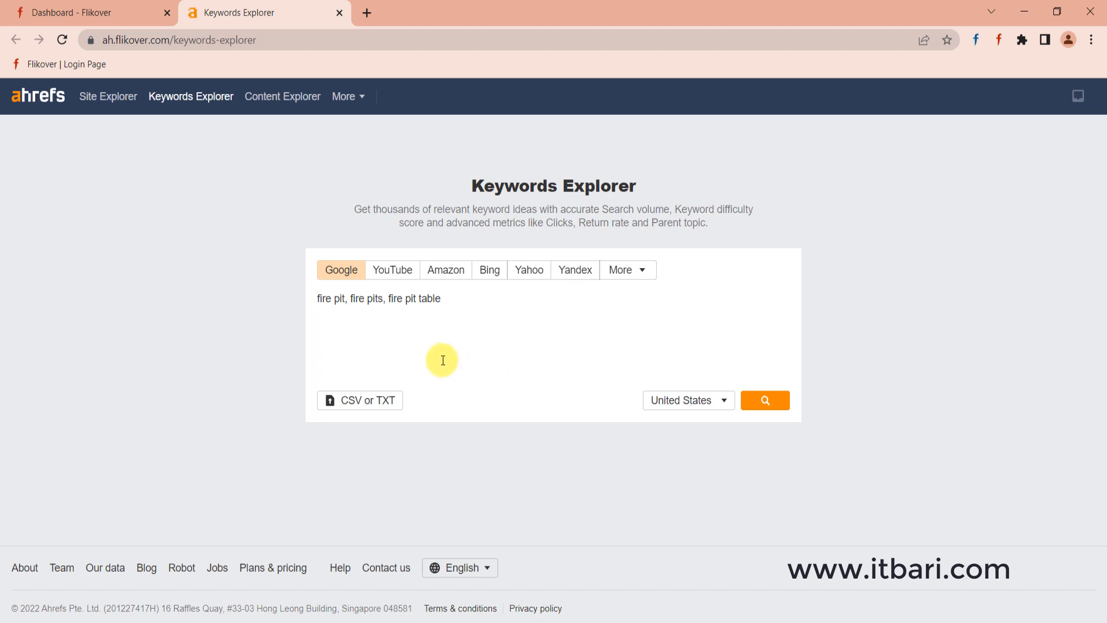
{"action": "left_click_drag", "start_coordinate": [345, 299], "coordinate": [312, 300]}
{"action": "left_click", "coordinate": [343, 315]}
{"action": "mouse_move", "coordinate": [283, 226]}
{"action": "left_mouse_down"}
{"action": "mouse_move", "coordinate": [676, 438]}
{"action": "mouse_move", "coordinate": [851, 454]}
{"action": "left_mouse_up"}
{"action": "left_click_drag", "start_coordinate": [458, 311], "coordinate": [317, 302]}
{"action": "left_click", "coordinate": [765, 401]}
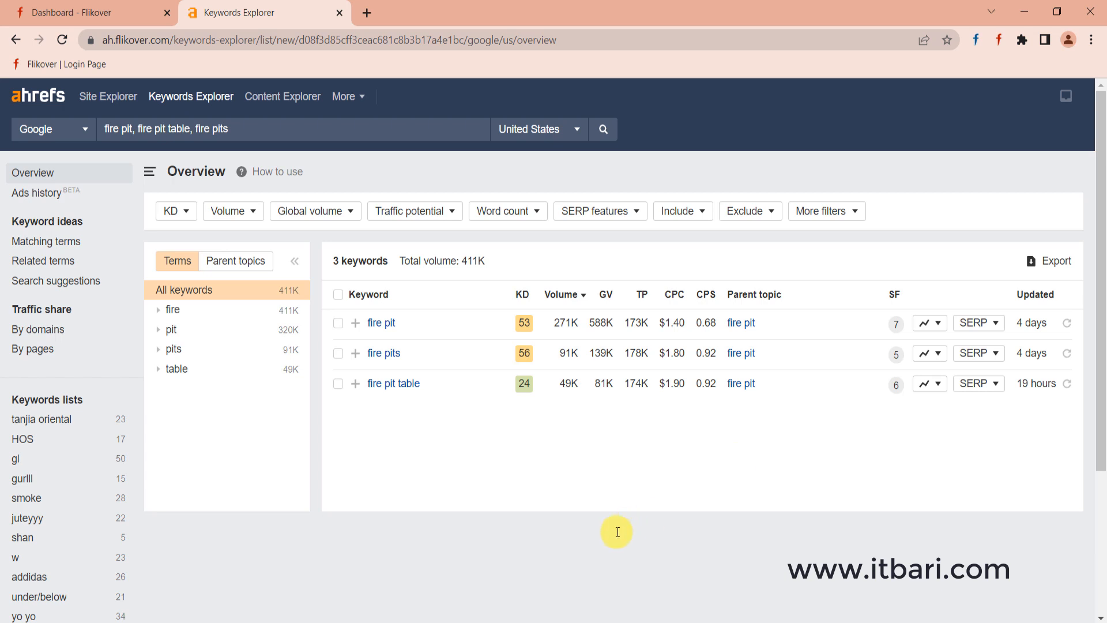
Open the Matching terms keyword ideas for the three searched keywords
{"action": "mouse_move", "coordinate": [319, 242]}
{"action": "left_mouse_down"}
{"action": "mouse_move", "coordinate": [1006, 435]}
{"action": "mouse_move", "coordinate": [1075, 436]}
{"action": "left_mouse_up"}
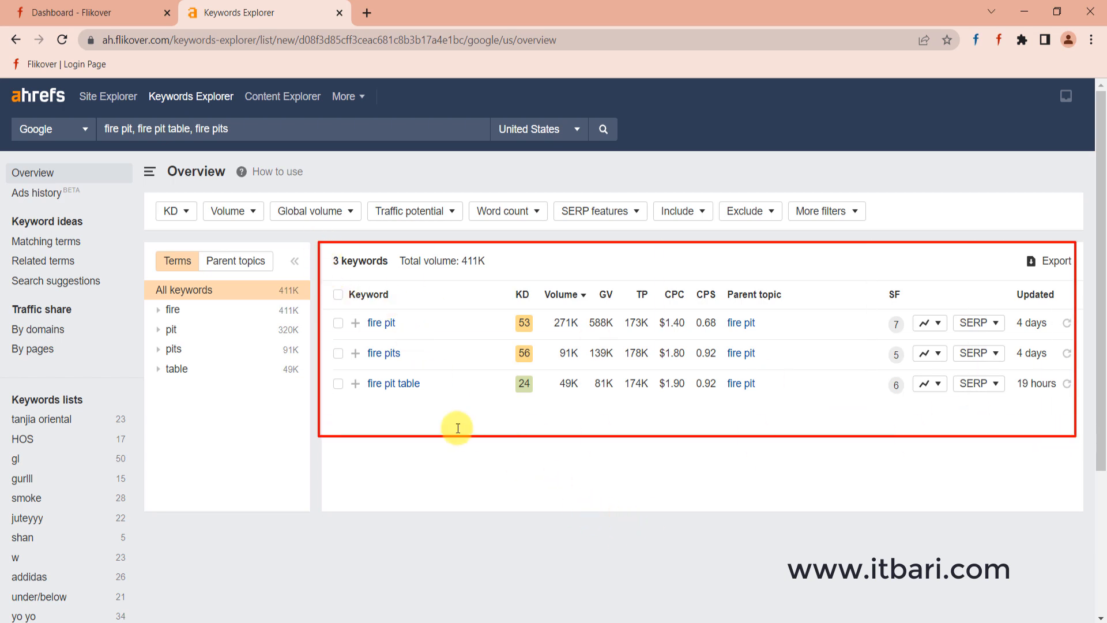
{"action": "left_click_drag", "start_coordinate": [387, 399], "coordinate": [395, 399]}
{"action": "key", "text": "Escape"}
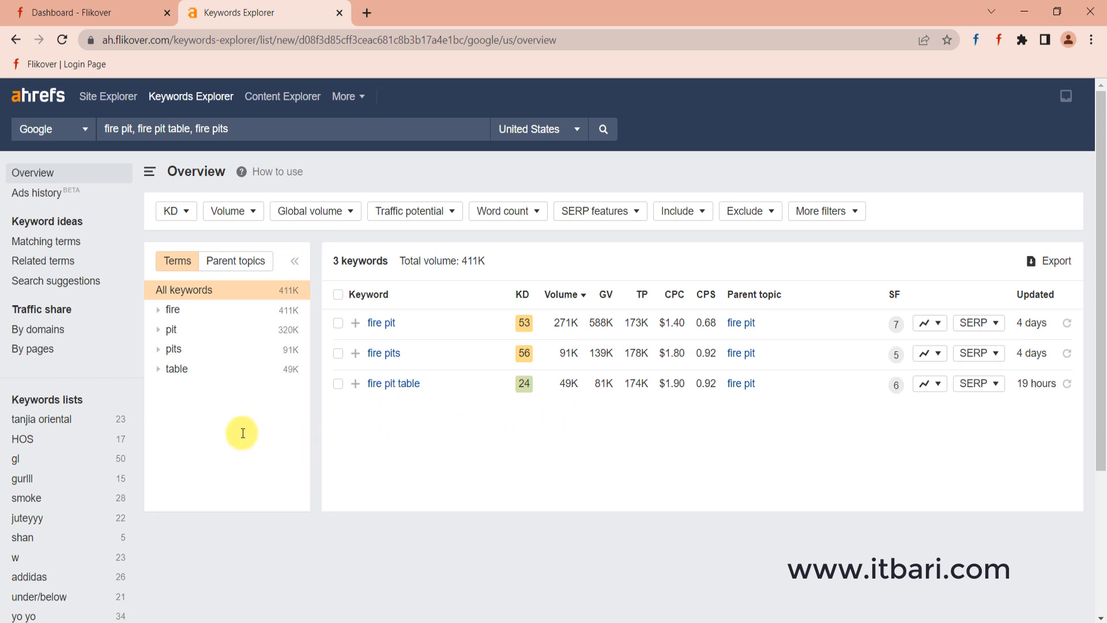
{"action": "mouse_move", "coordinate": [2, 226]}
{"action": "left_mouse_down"}
{"action": "mouse_move", "coordinate": [106, 267]}
{"action": "mouse_move", "coordinate": [123, 300]}
{"action": "left_mouse_up"}
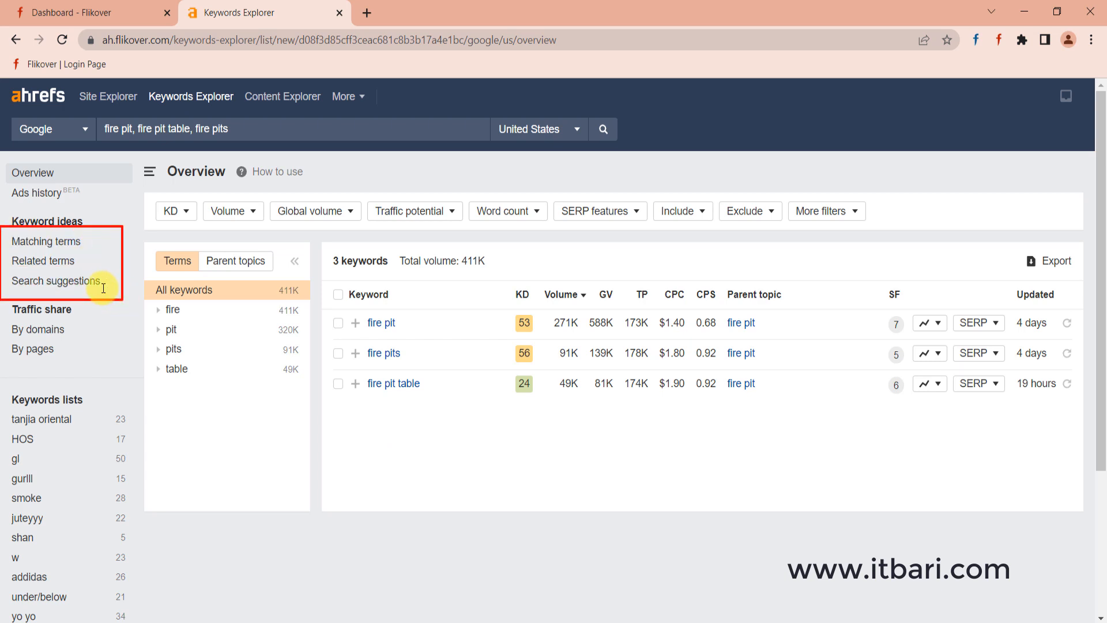
{"action": "key", "text": "Escape"}
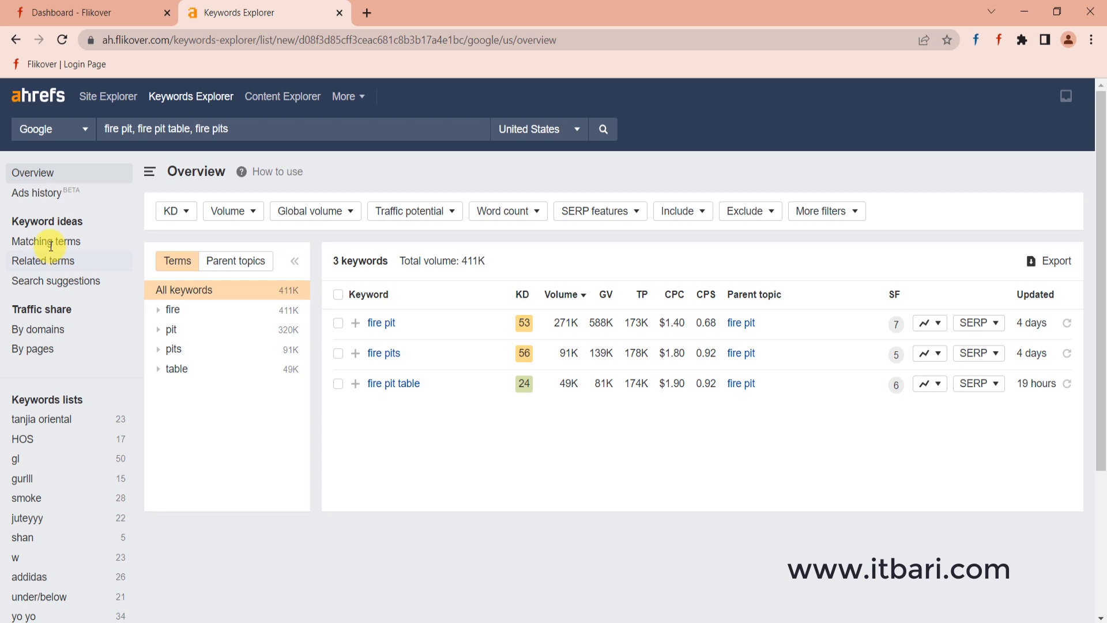
{"action": "left_click", "coordinate": [51, 241]}
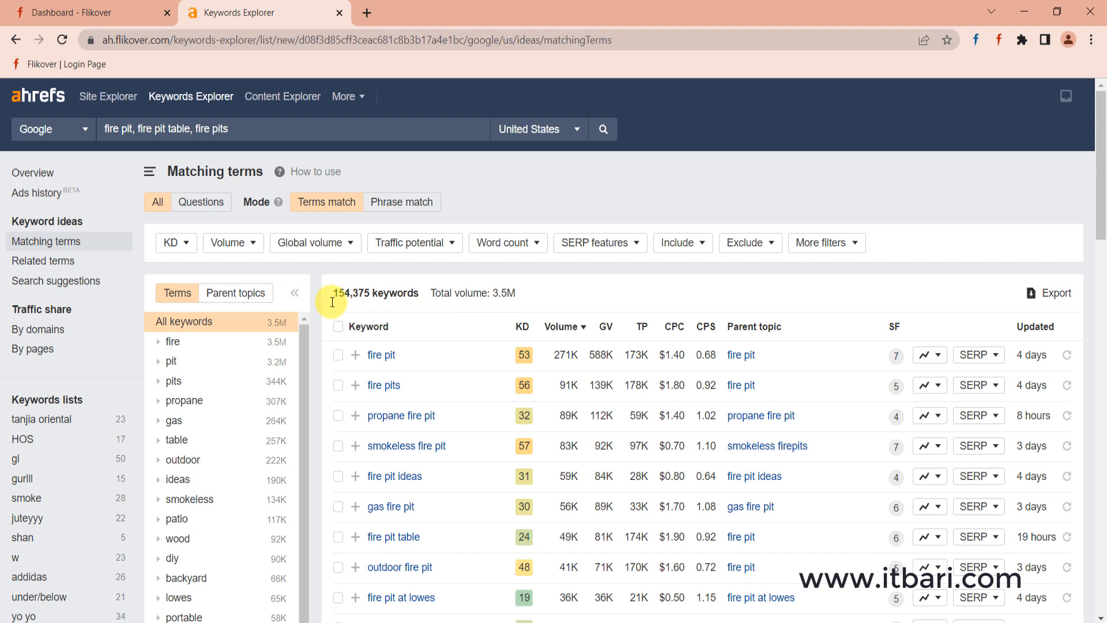
View only the question keywords among the matching terms and return to the list of all keywords
{"action": "left_click_drag", "start_coordinate": [322, 280], "coordinate": [424, 303]}
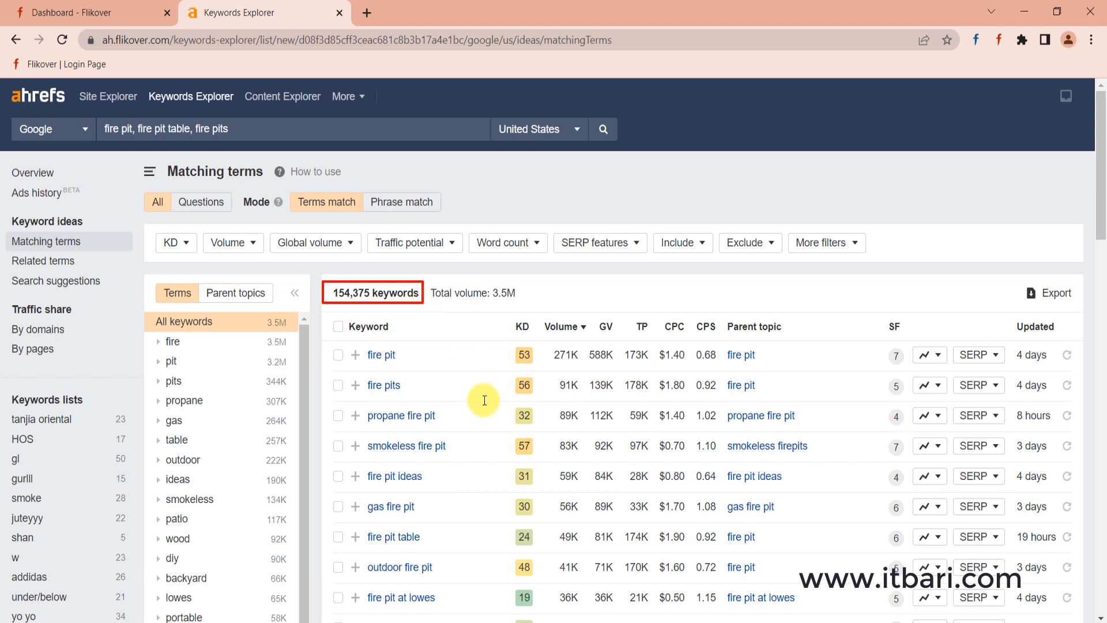
{"action": "left_click_drag", "start_coordinate": [505, 339], "coordinate": [542, 370]}
{"action": "key", "text": "Escape"}
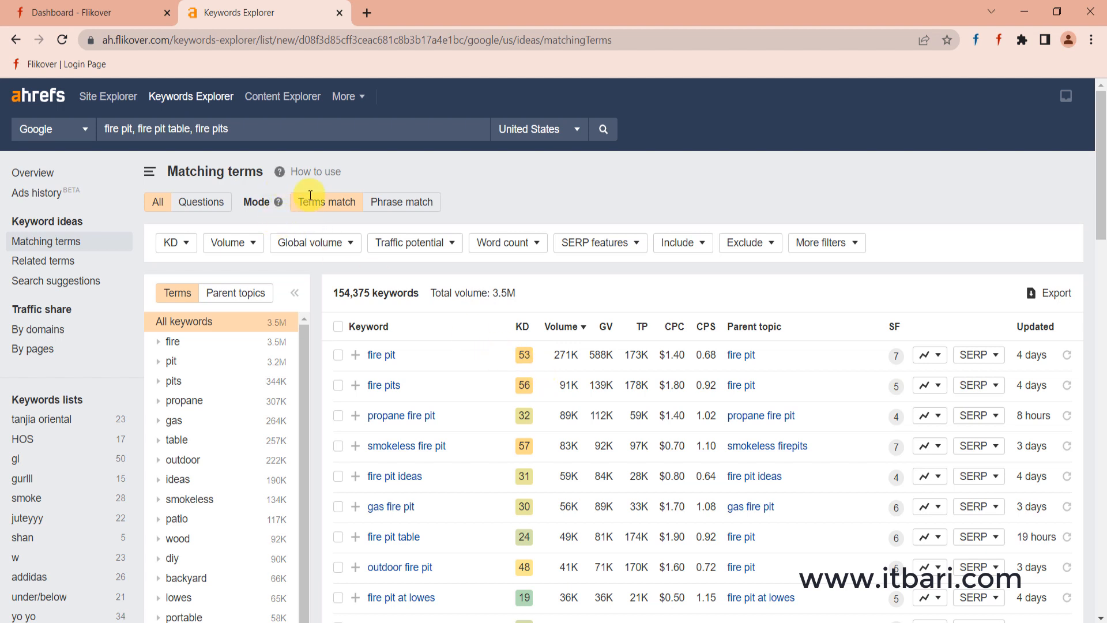
{"action": "left_click_drag", "start_coordinate": [283, 183], "coordinate": [461, 221]}
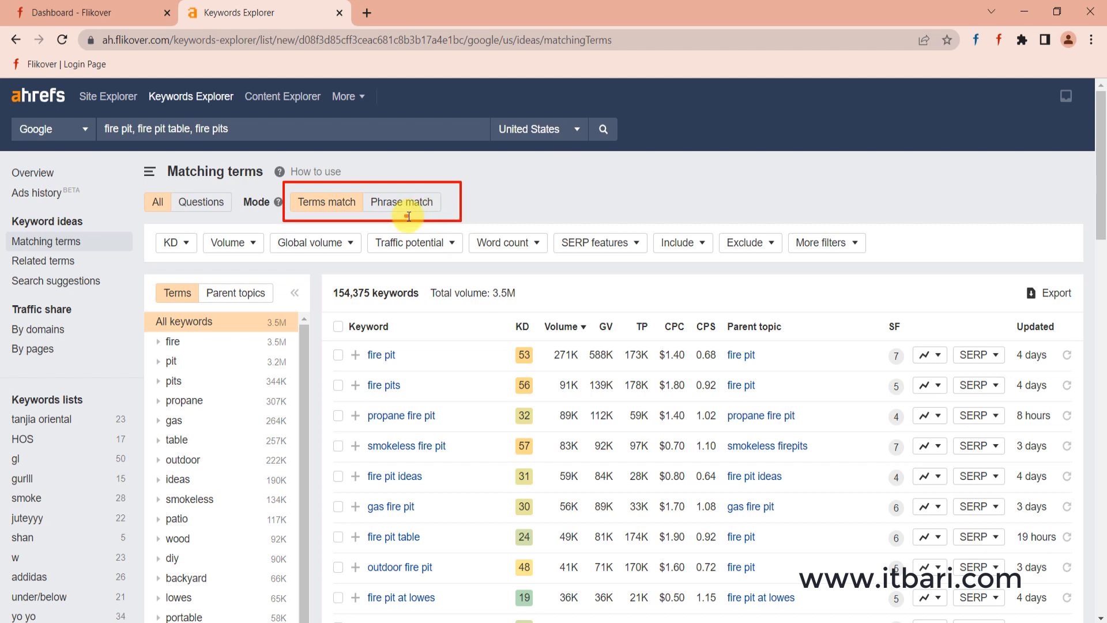
{"action": "mouse_move", "coordinate": [279, 203]}
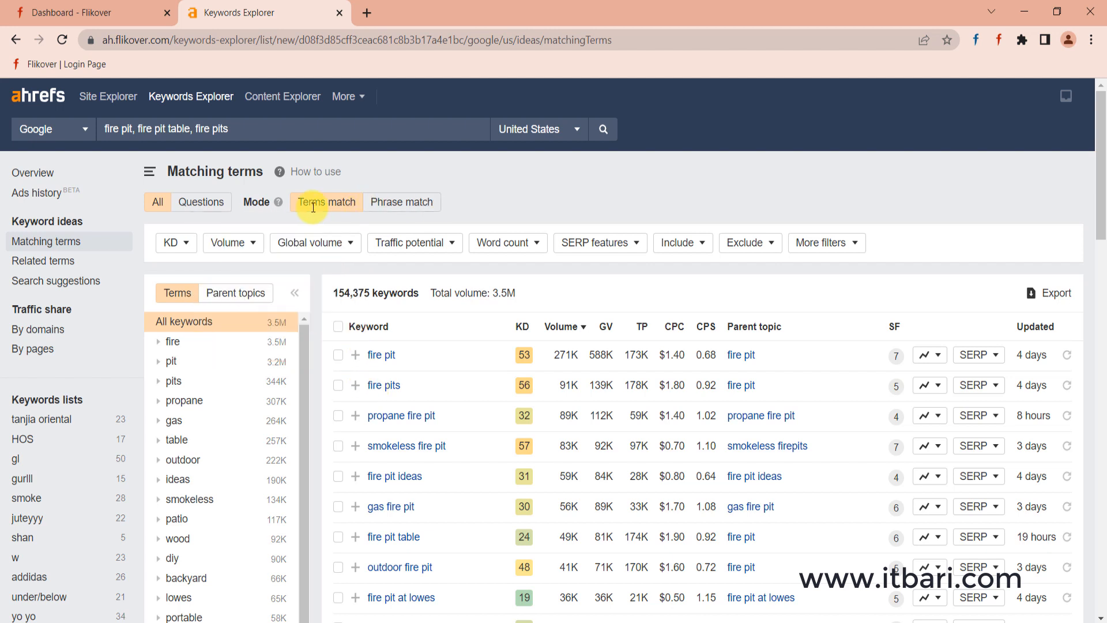
{"action": "left_click", "coordinate": [214, 203]}
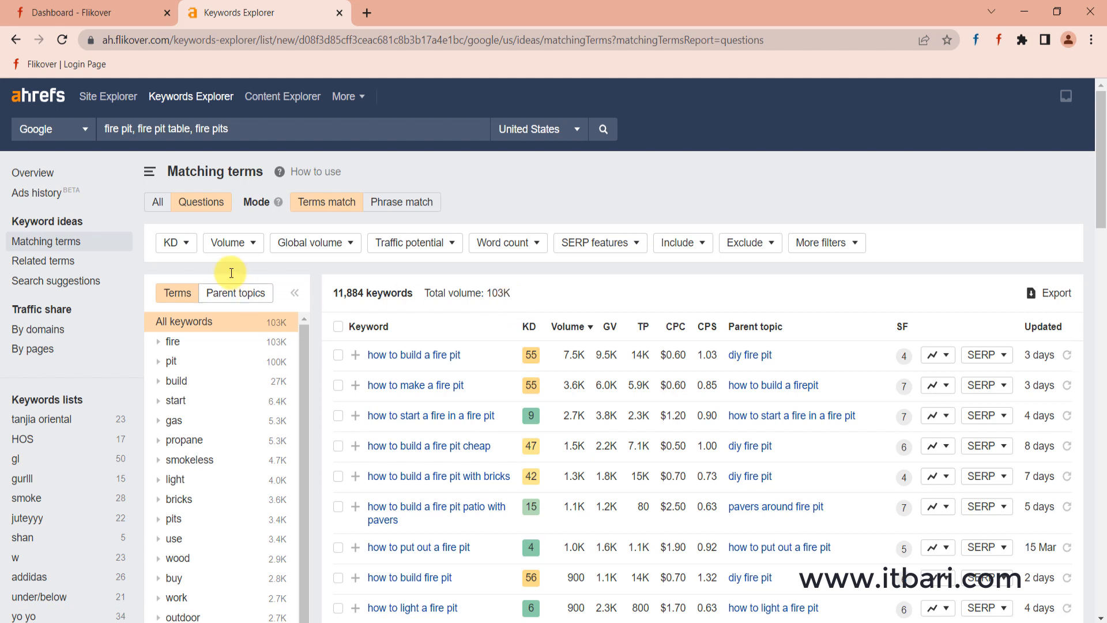
{"action": "left_click", "coordinate": [157, 203]}
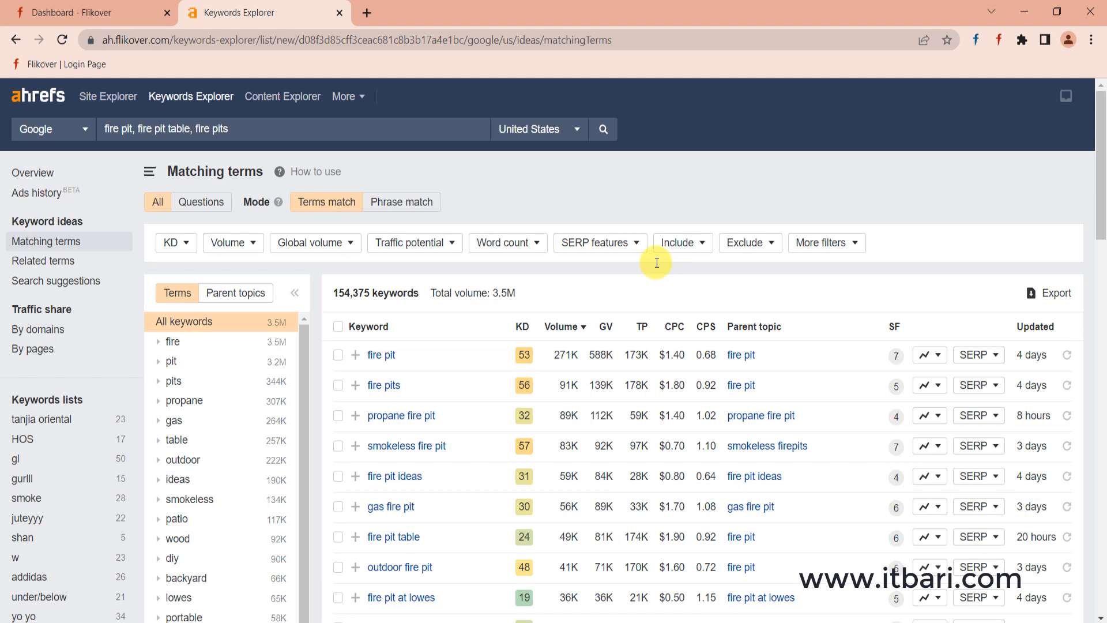
Filter the matching terms to a maximum keyword difficulty (KD) of 40
{"action": "left_click", "coordinate": [167, 243]}
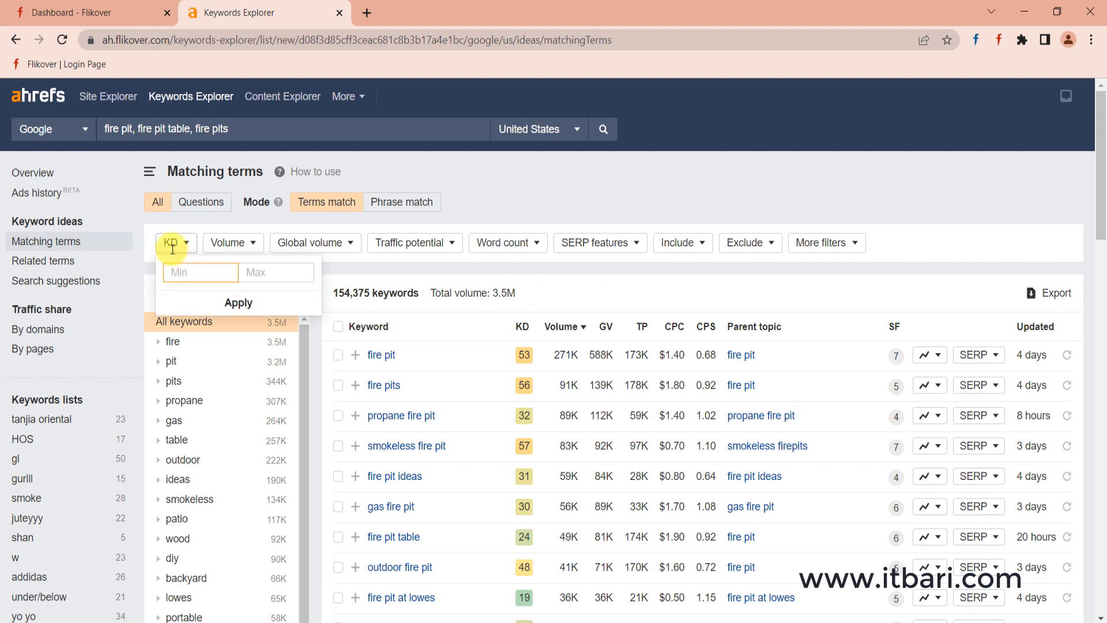
{"action": "left_click", "coordinate": [258, 280]}
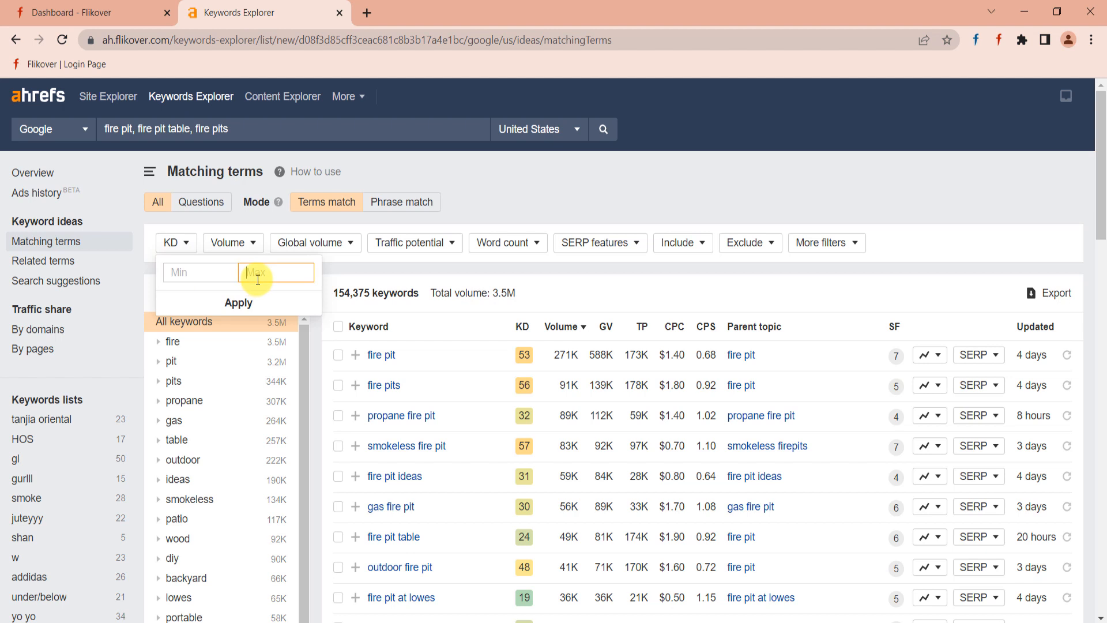
{"action": "type", "text": "40"}
{"action": "left_click", "coordinate": [243, 306]}
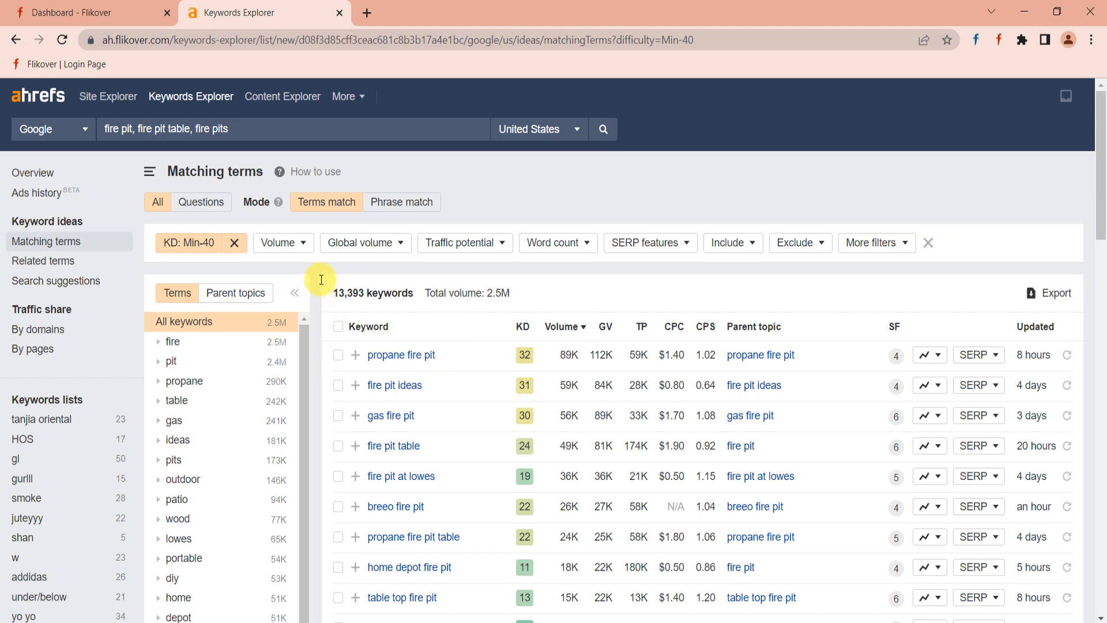
{"action": "left_click_drag", "start_coordinate": [319, 277], "coordinate": [421, 308]}
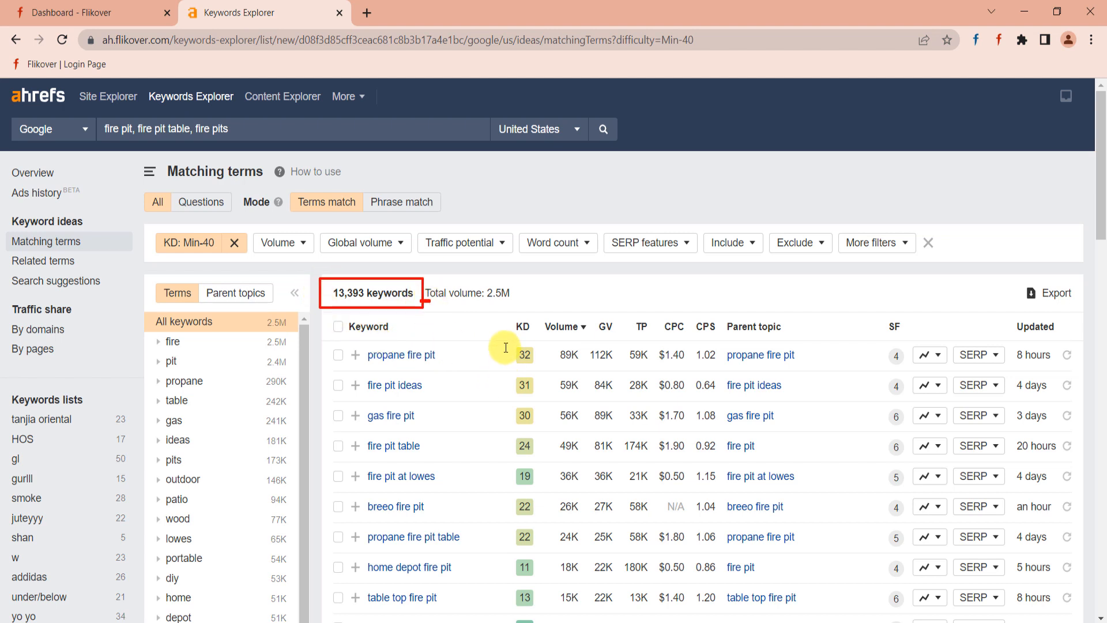
{"action": "mouse_move", "coordinate": [501, 340]}
{"action": "left_mouse_down"}
{"action": "mouse_move", "coordinate": [524, 600]}
{"action": "mouse_move", "coordinate": [545, 603]}
{"action": "left_mouse_up"}
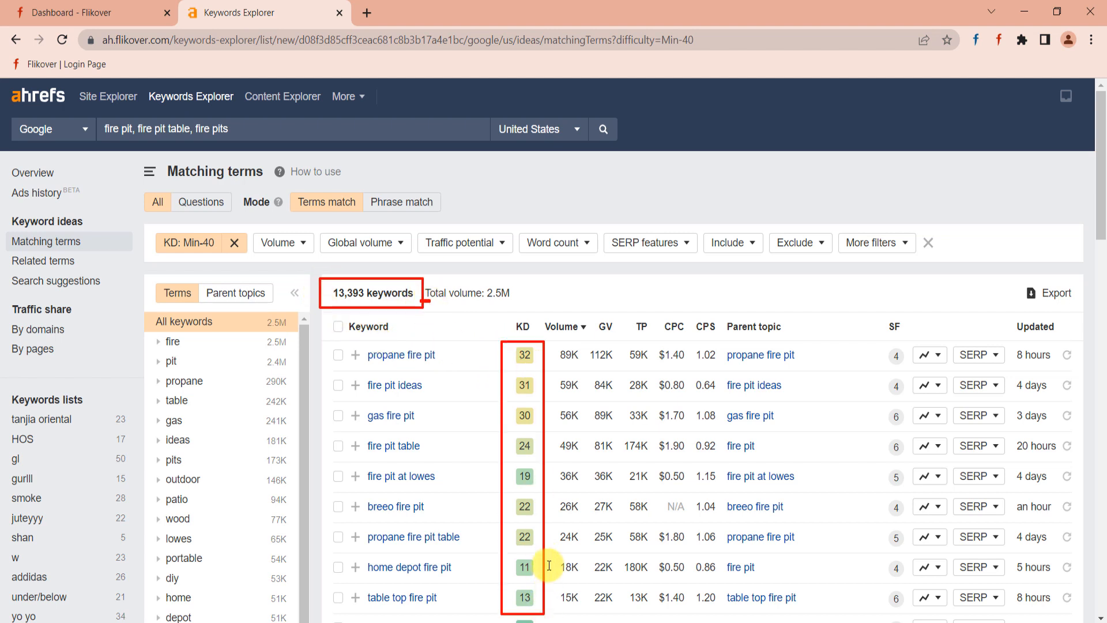
{"action": "key", "text": "Escape"}
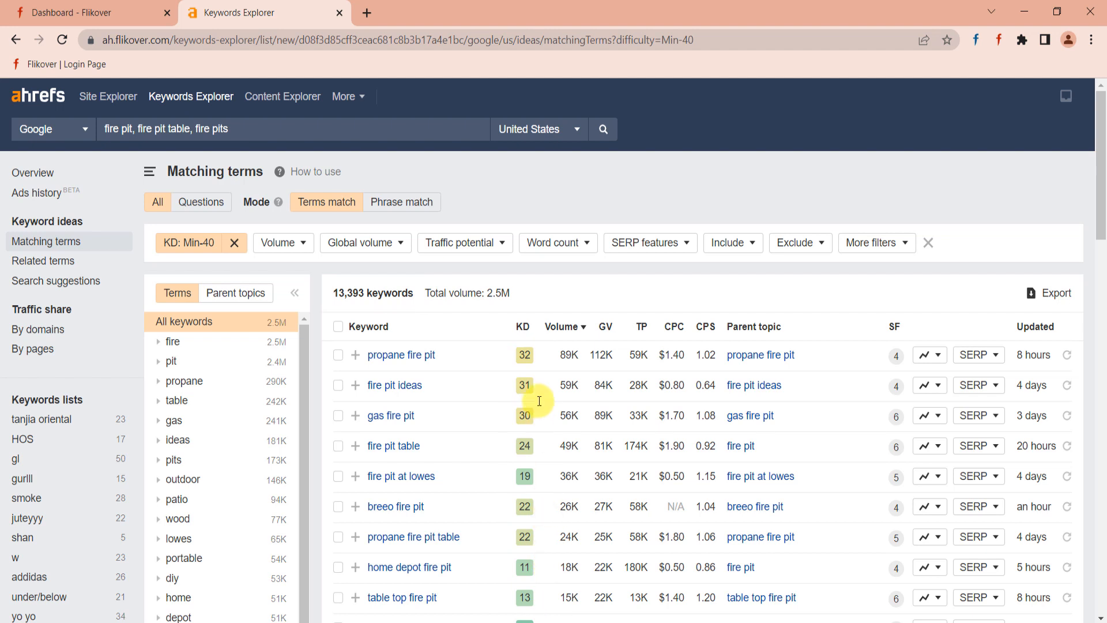
Filter the matching terms to a minimum search volume of 300
{"action": "scroll", "coordinate": [539, 404], "scroll_direction": "down", "scroll_amount": 2}
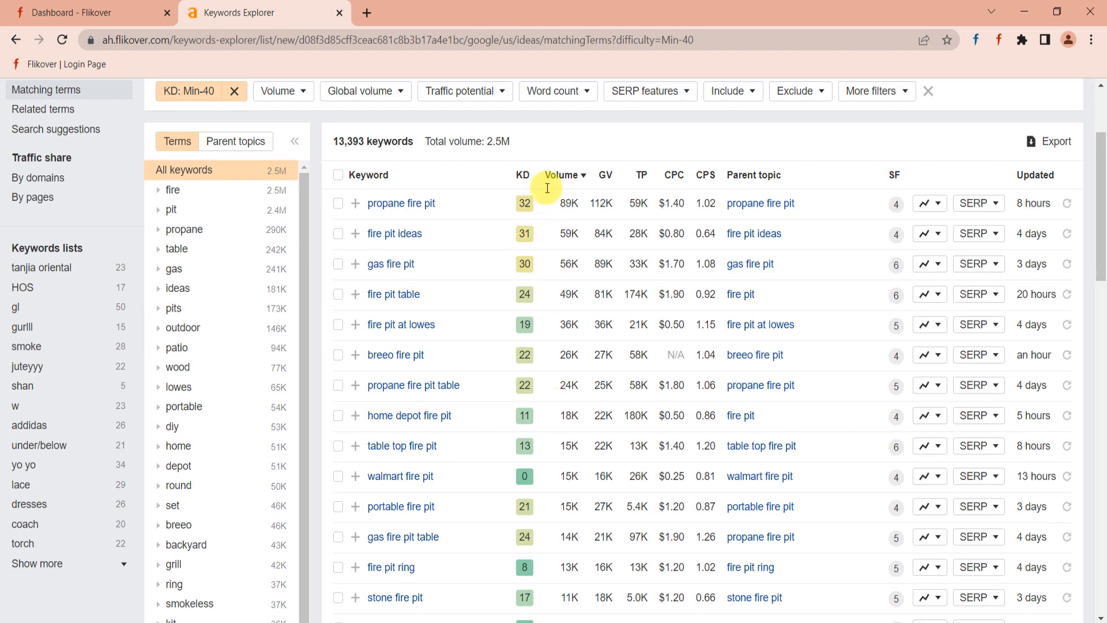
{"action": "left_click_drag", "start_coordinate": [546, 186], "coordinate": [593, 605]}
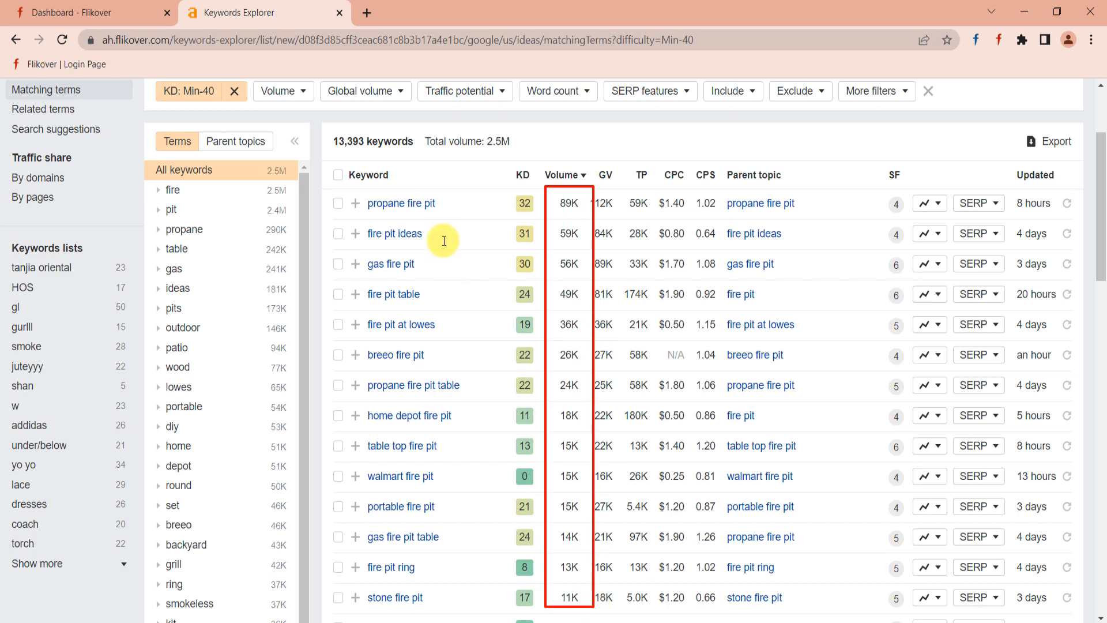
{"action": "left_click_drag", "start_coordinate": [583, 204], "coordinate": [589, 205]}
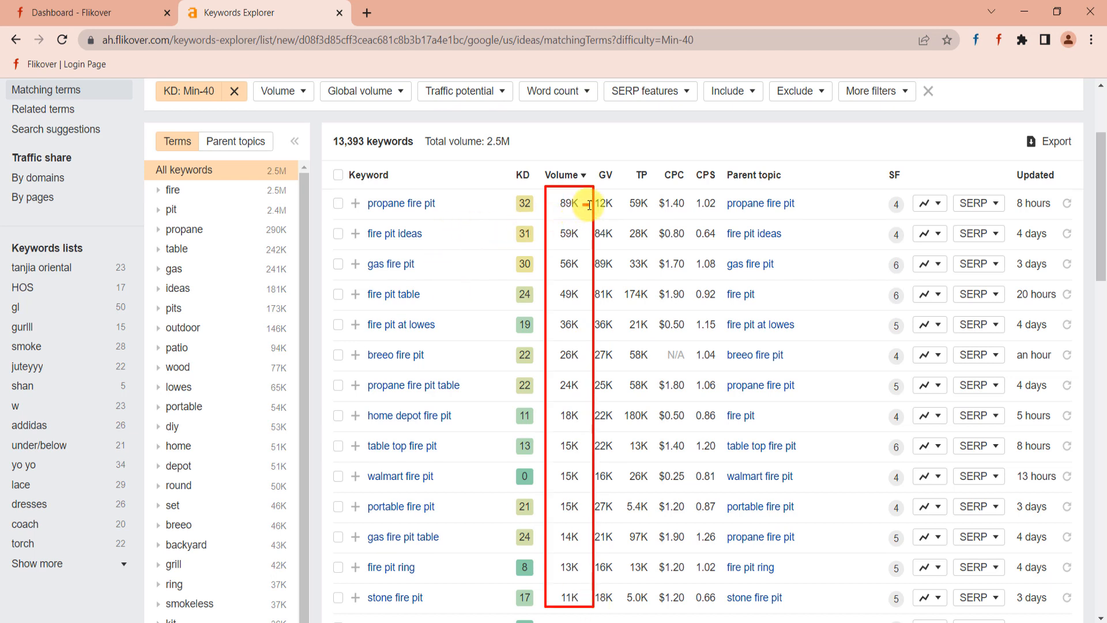
{"action": "scroll", "coordinate": [574, 260], "scroll_direction": "up", "scroll_amount": 2}
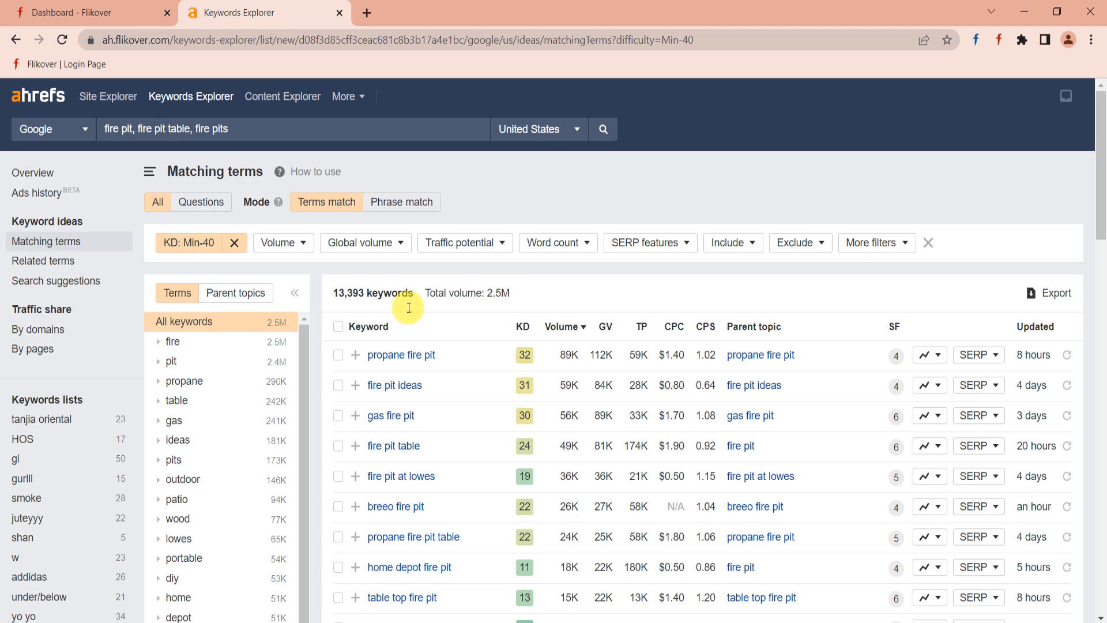
{"action": "left_click", "coordinate": [311, 248]}
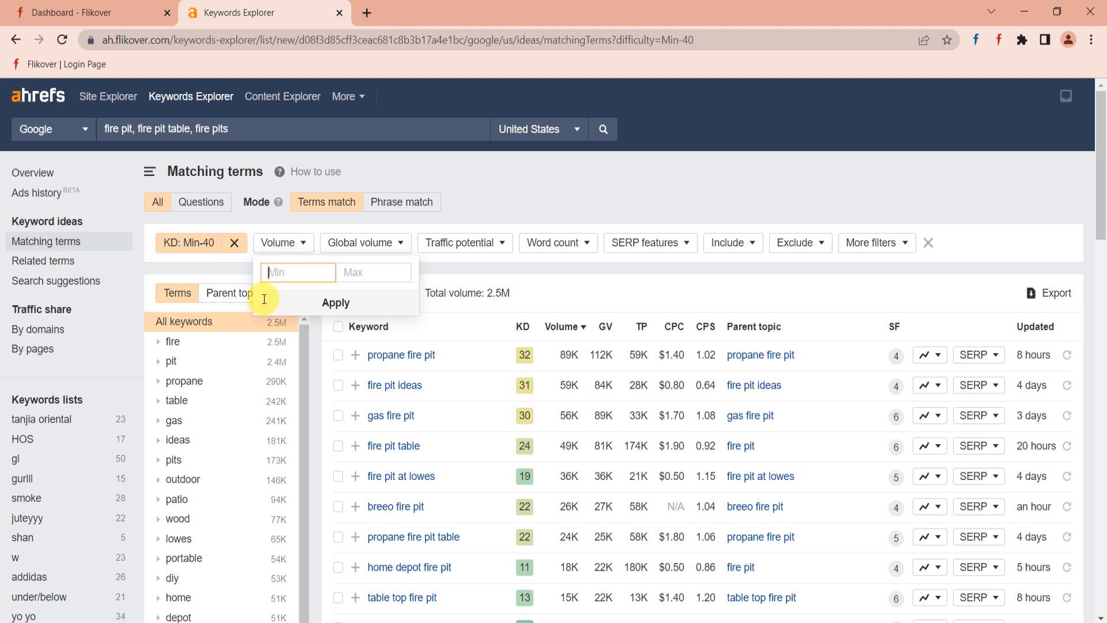
{"action": "type", "text": "300"}
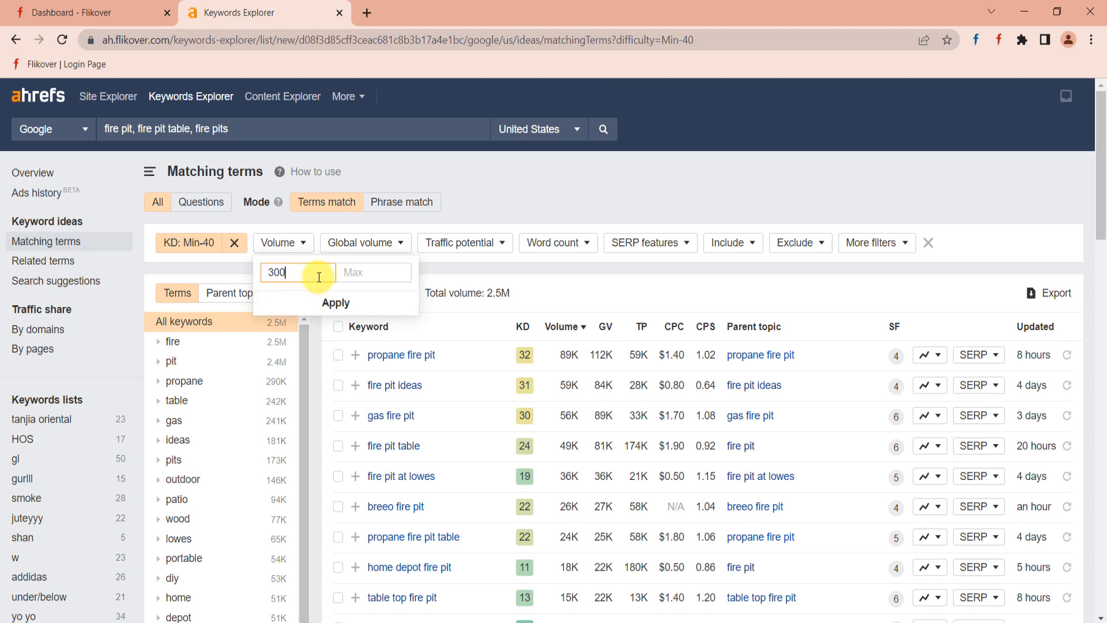
{"action": "left_click", "coordinate": [339, 302]}
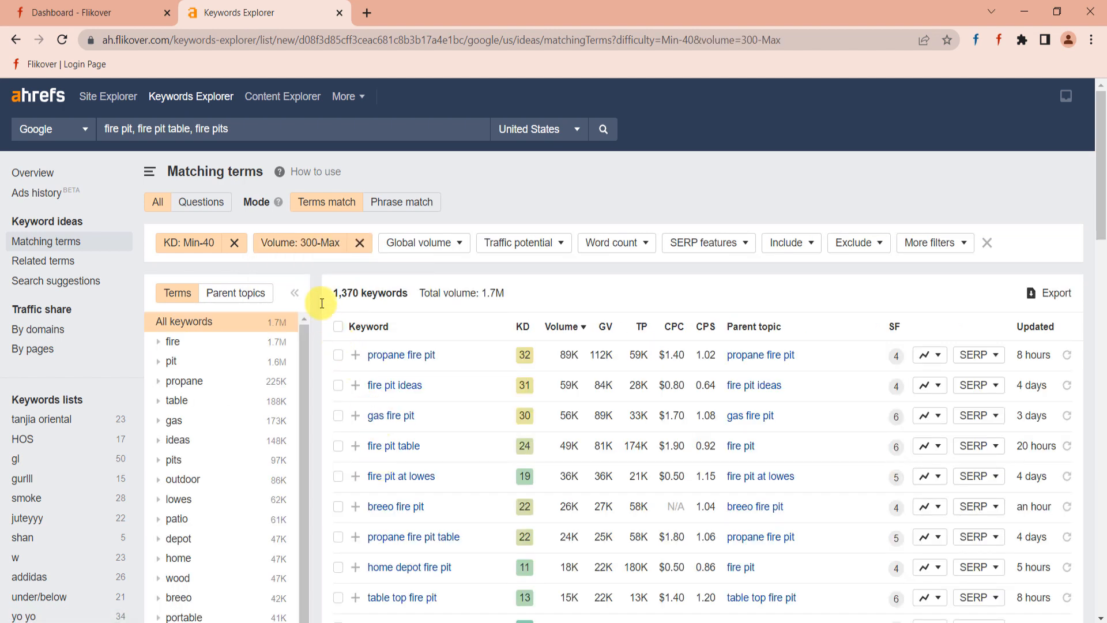
Look through the filtered keyword list and check the range options of the Global volume and Traffic potential filters
{"action": "left_click_drag", "start_coordinate": [325, 279], "coordinate": [418, 305]}
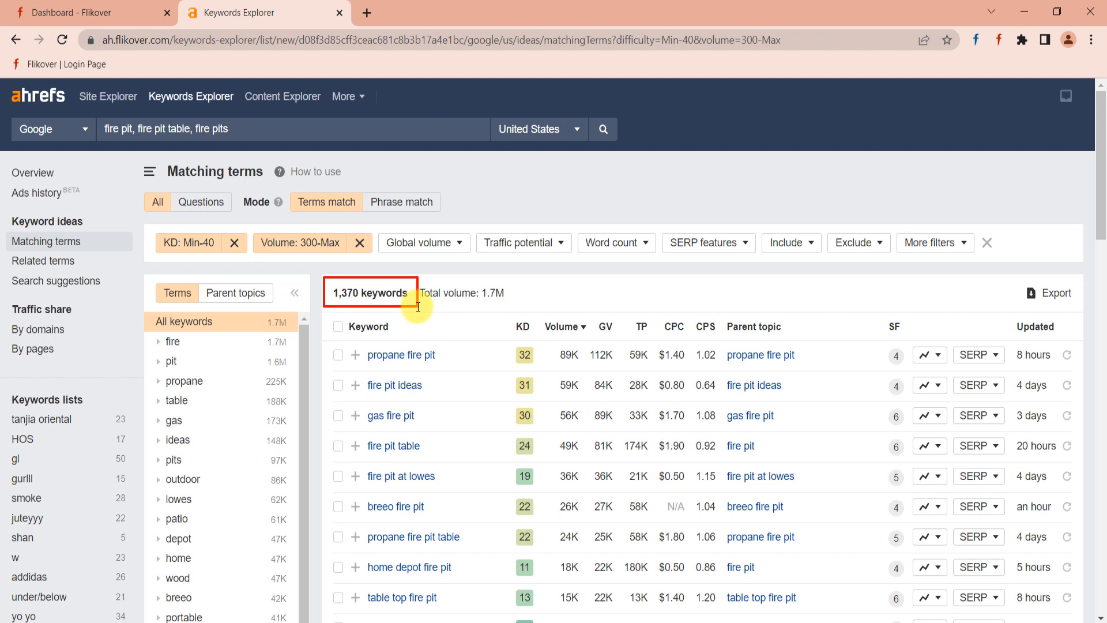
{"action": "left_click_drag", "start_coordinate": [204, 249], "coordinate": [205, 263]}
{"action": "left_click_drag", "start_coordinate": [313, 250], "coordinate": [313, 271]}
{"action": "scroll", "coordinate": [463, 419], "scroll_direction": "down", "scroll_amount": 20}
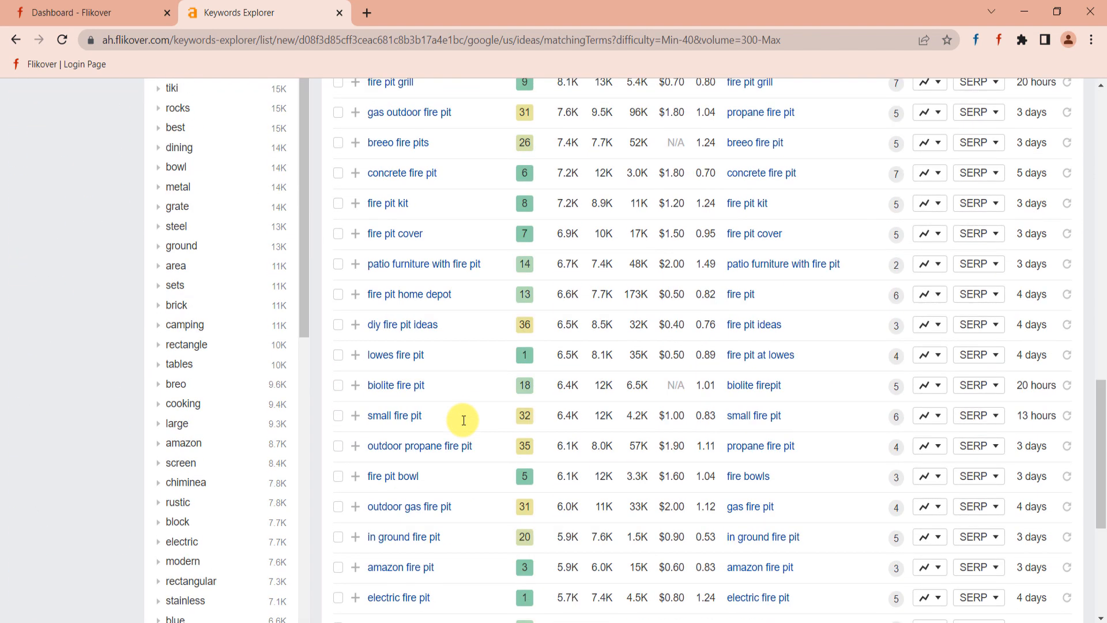
{"action": "scroll", "coordinate": [463, 420], "scroll_direction": "up", "scroll_amount": 20}
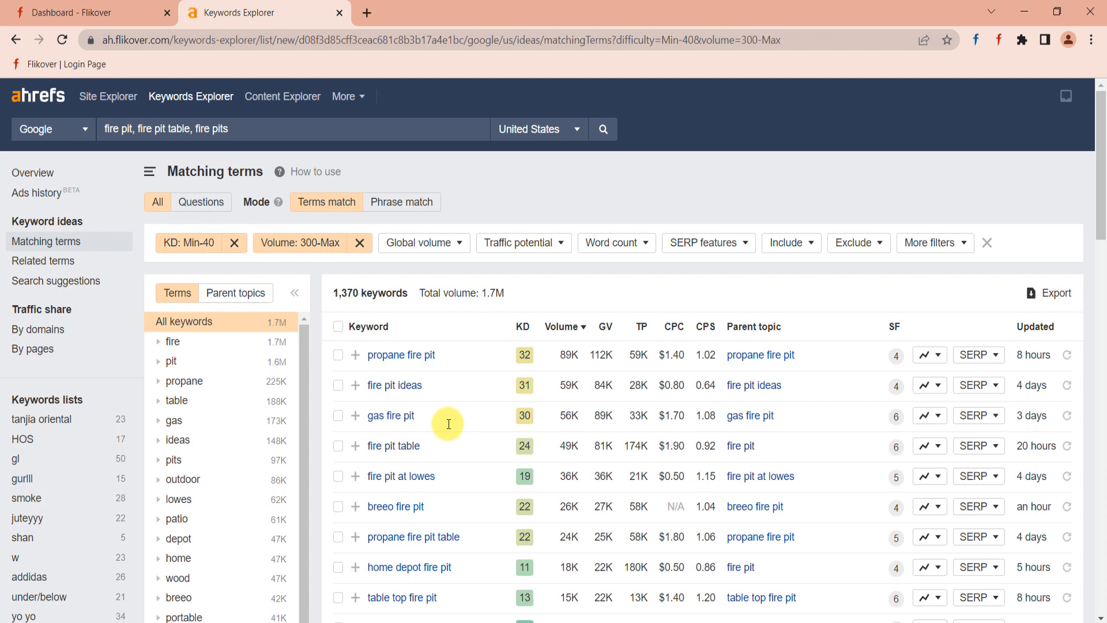
{"action": "left_click", "coordinate": [439, 242]}
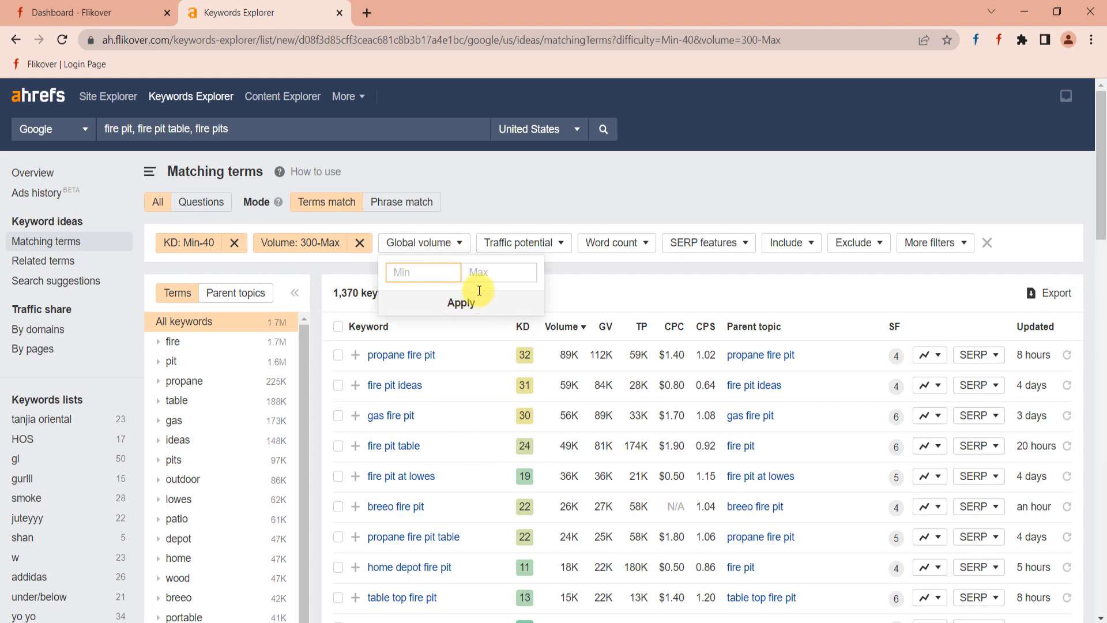
{"action": "left_click", "coordinate": [530, 243]}
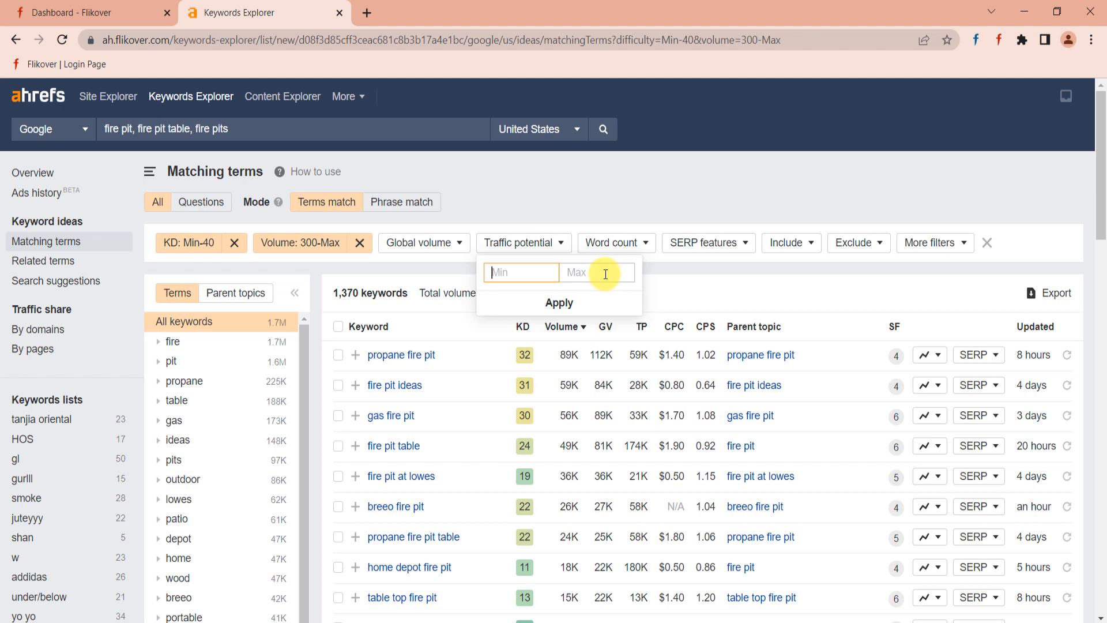
{"action": "left_click", "coordinate": [593, 217]}
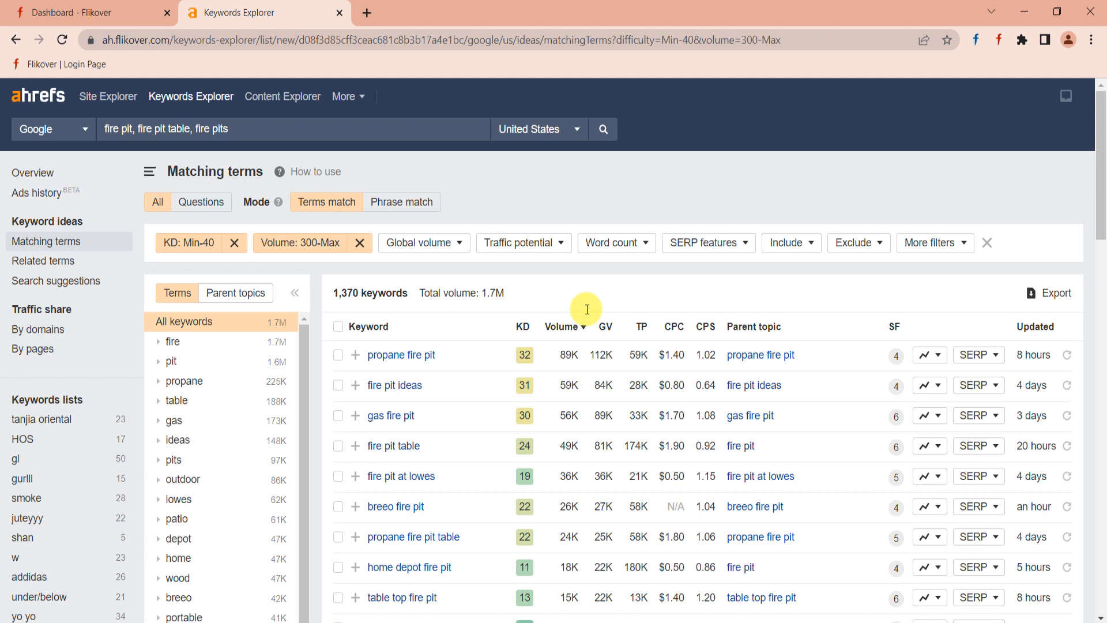
Enter the words best, buy, review in the Include filter of the matching terms
{"action": "left_click", "coordinate": [605, 242]}
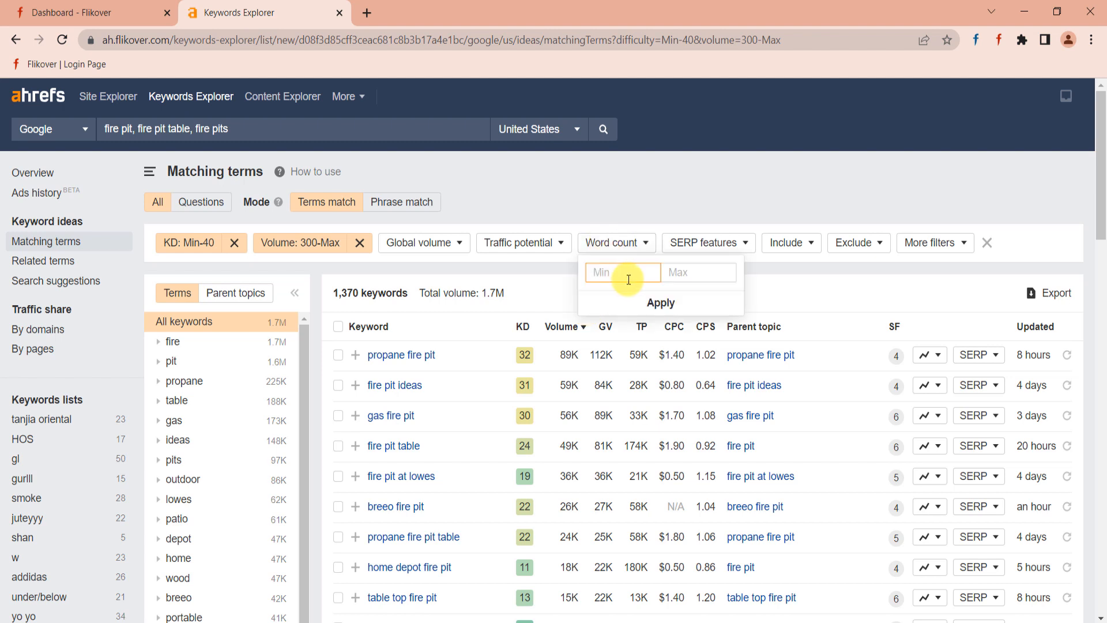
{"action": "left_click", "coordinate": [790, 242]}
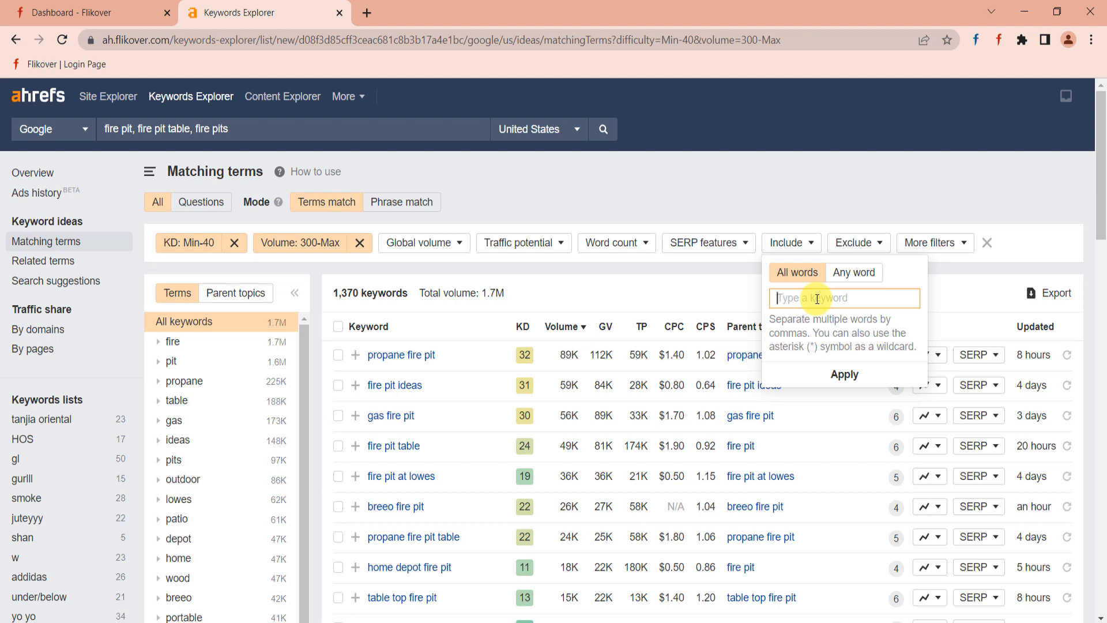
{"action": "type", "text": "best, buy guide, review"}
{"action": "key", "text": "Left"}
{"action": "key", "text": "Left"}
{"action": "key", "text": "Left"}
{"action": "key", "text": "Left"}
{"action": "key", "text": "Left"}
{"action": "key", "text": "Left"}
{"action": "key", "text": "Left"}
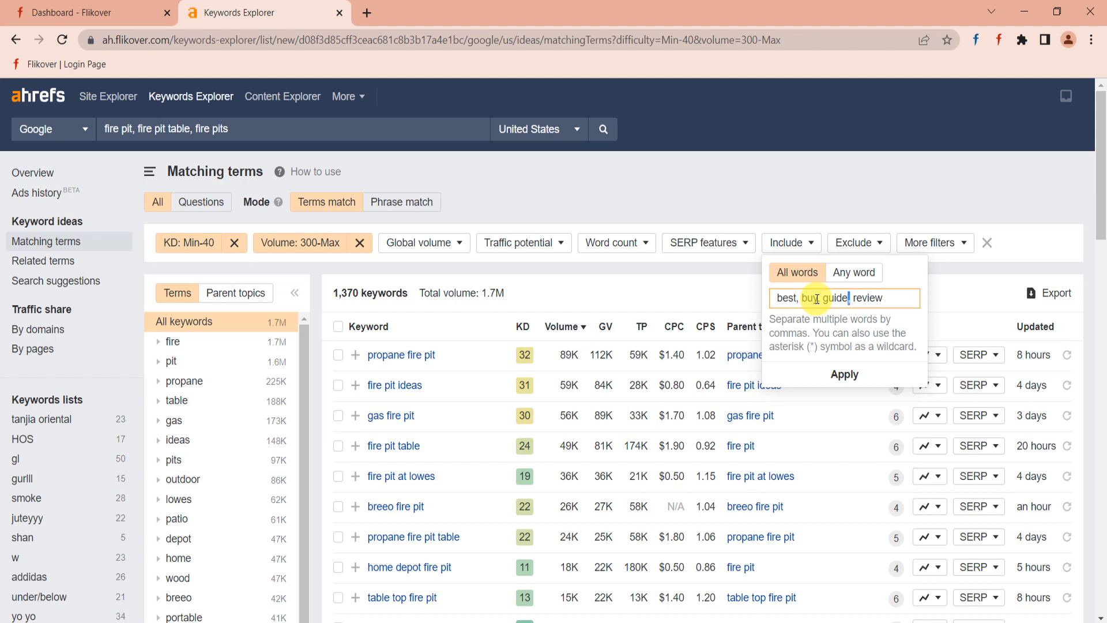
{"action": "key", "text": "BackSpace"}
{"action": "key", "text": "ctrl+shift+Left"}
{"action": "key", "text": "BackSpace"}
{"action": "key", "text": "Delete"}
{"action": "type", "text": ","}
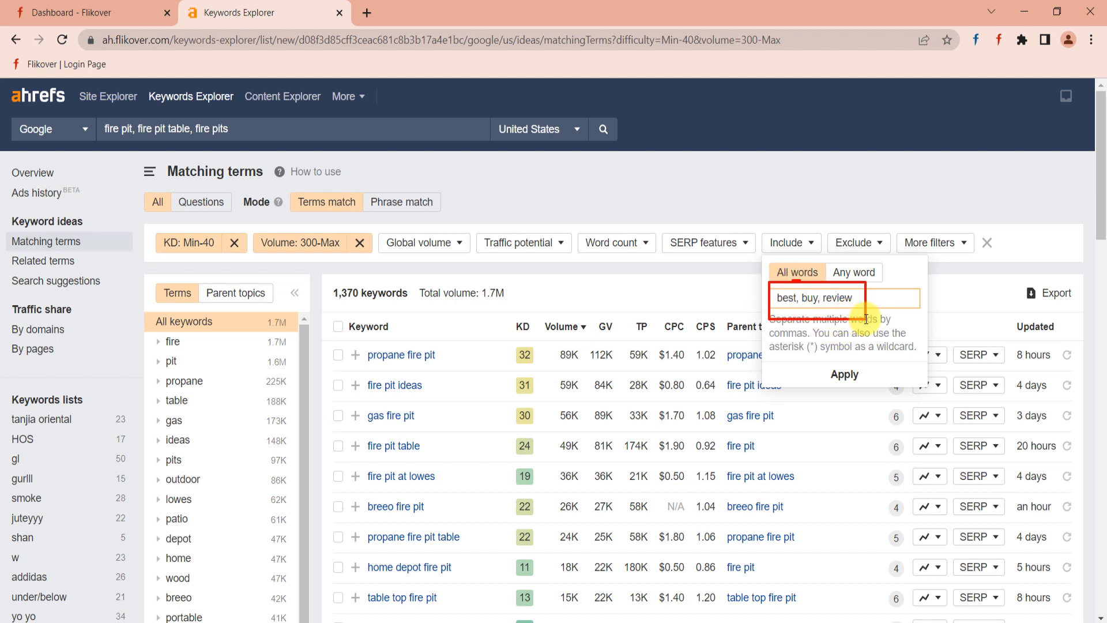
Set the Include filter to match any of the entered words and apply it
{"action": "left_click", "coordinate": [841, 306]}
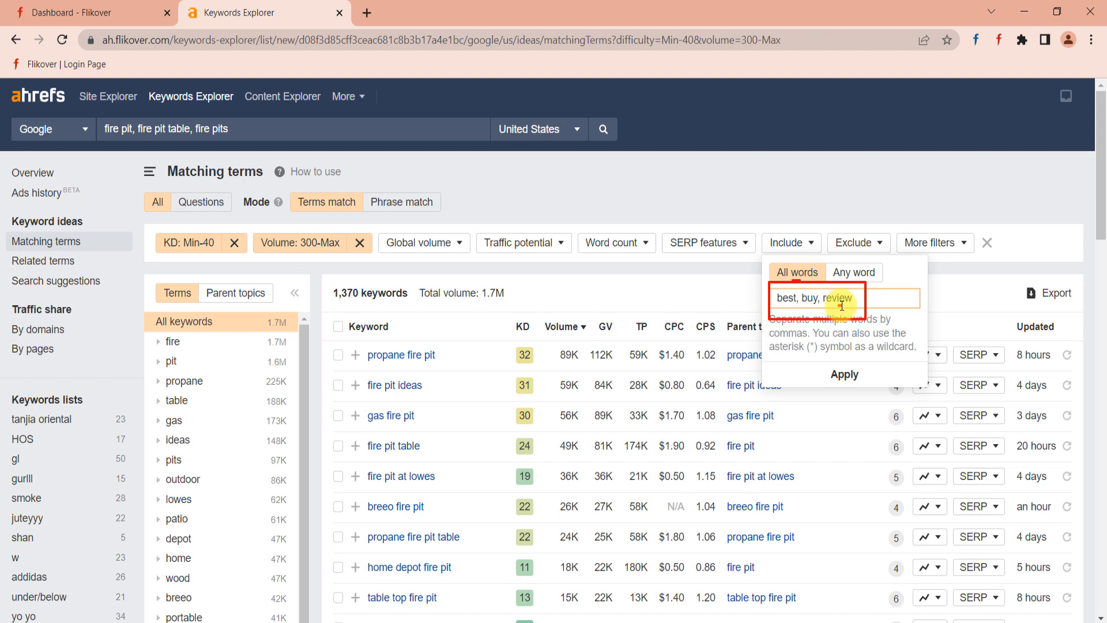
{"action": "left_click", "coordinate": [859, 274]}
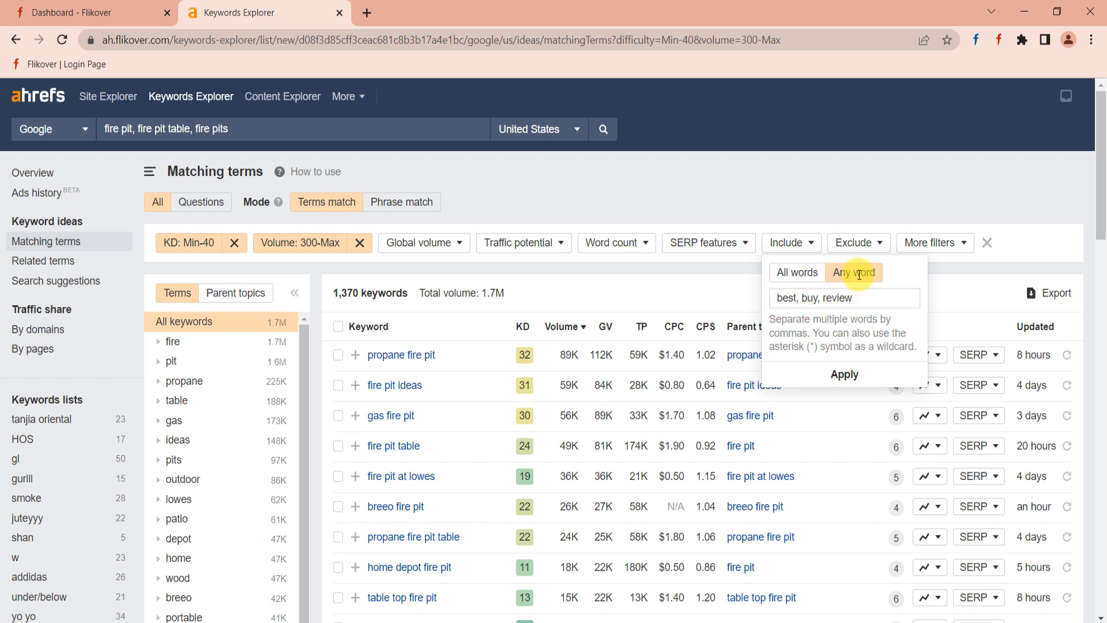
{"action": "left_click", "coordinate": [856, 372]}
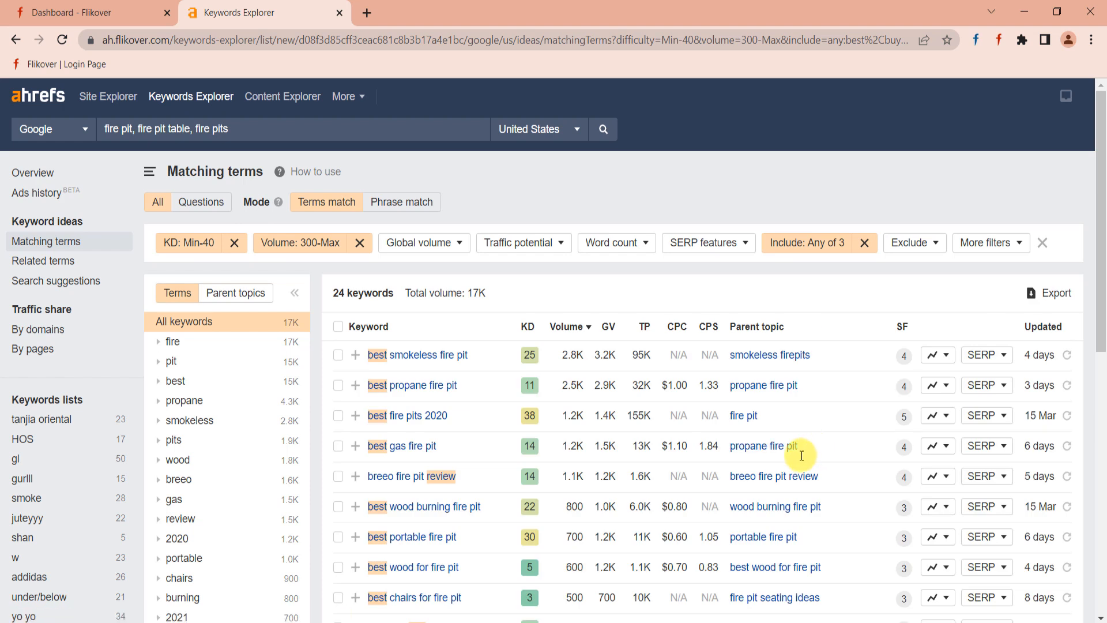
Look through the filtered keyword list alongside the KD, Volume and Include filters
{"action": "scroll", "coordinate": [802, 457], "scroll_direction": "down", "scroll_amount": 1}
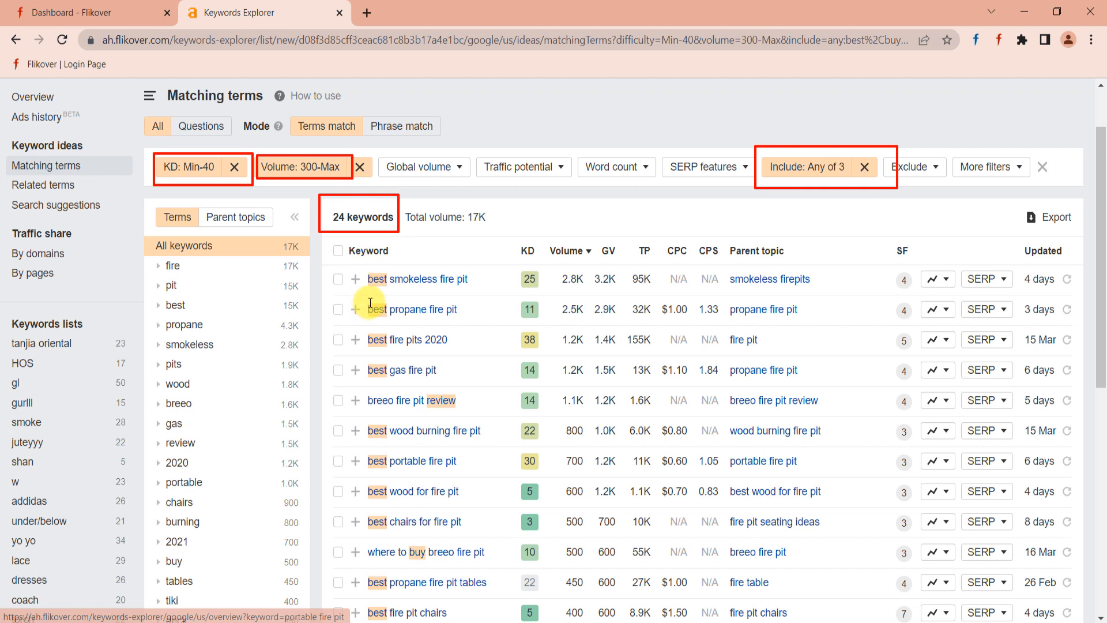
{"action": "mouse_move", "coordinate": [316, 259]}
{"action": "left_mouse_down"}
{"action": "mouse_move", "coordinate": [496, 530]}
{"action": "mouse_move", "coordinate": [526, 622]}
{"action": "left_mouse_up"}
{"action": "left_click_drag", "start_coordinate": [524, 584], "coordinate": [531, 585]}
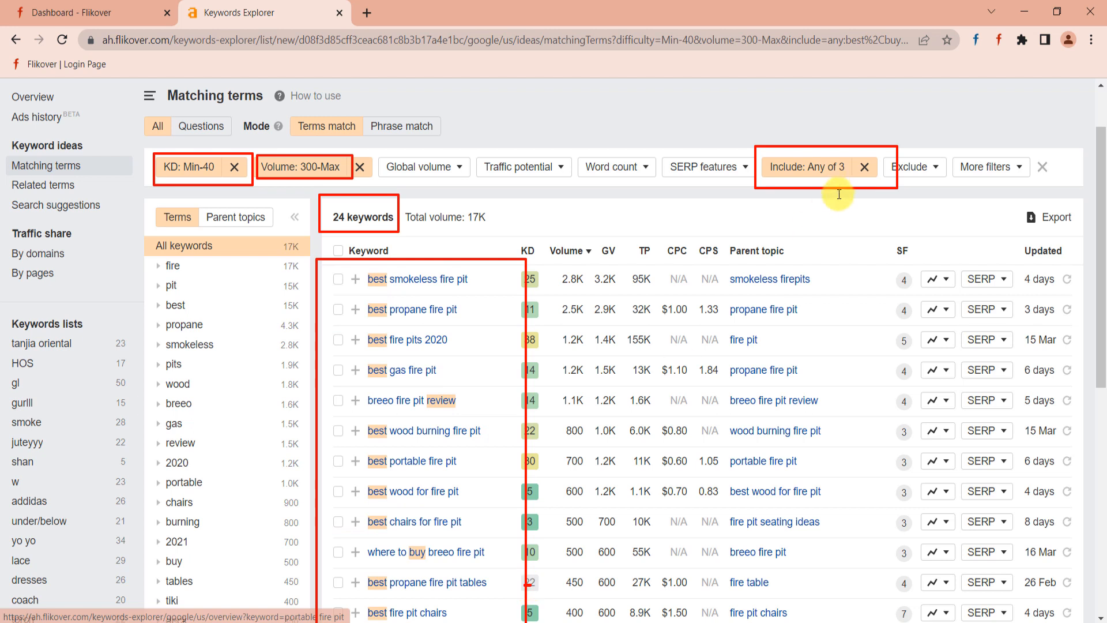
{"action": "left_click_drag", "start_coordinate": [838, 186], "coordinate": [838, 211]}
{"action": "scroll", "coordinate": [638, 314], "scroll_direction": "down", "scroll_amount": 6}
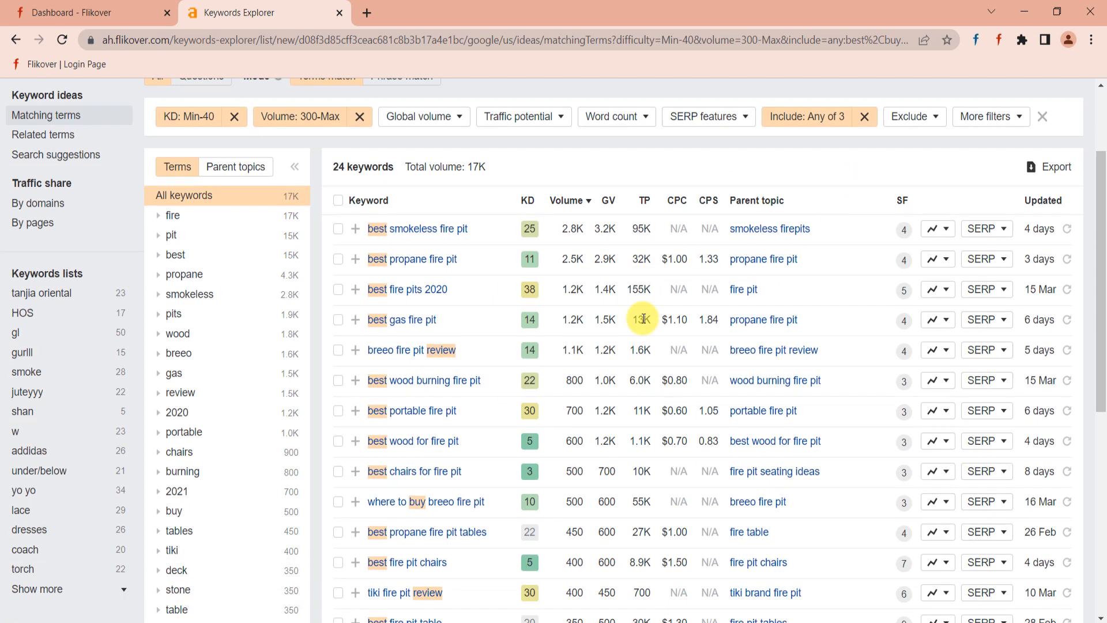
{"action": "scroll", "coordinate": [643, 364], "scroll_direction": "up", "scroll_amount": 8}
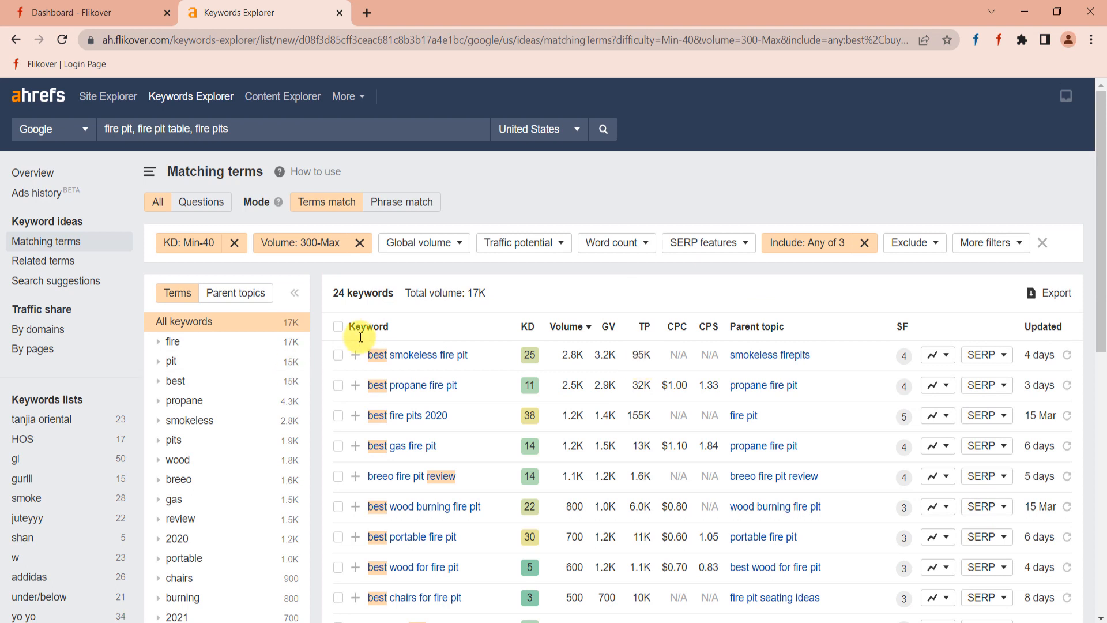
Select all keywords in the filtered list and copy them
{"action": "left_click", "coordinate": [338, 327]}
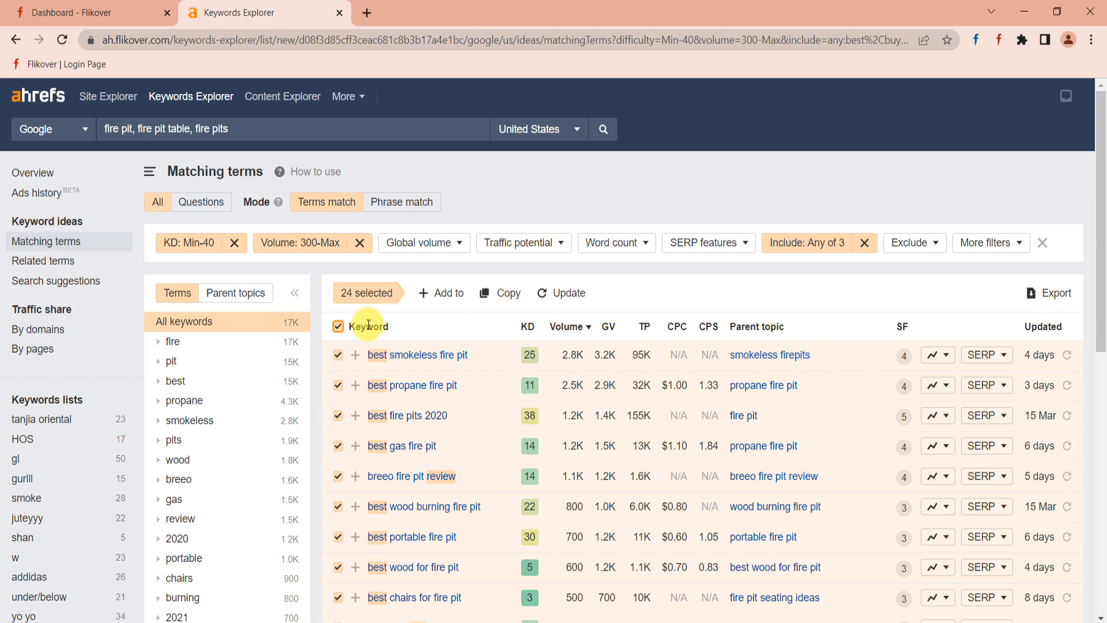
{"action": "left_click", "coordinate": [336, 330]}
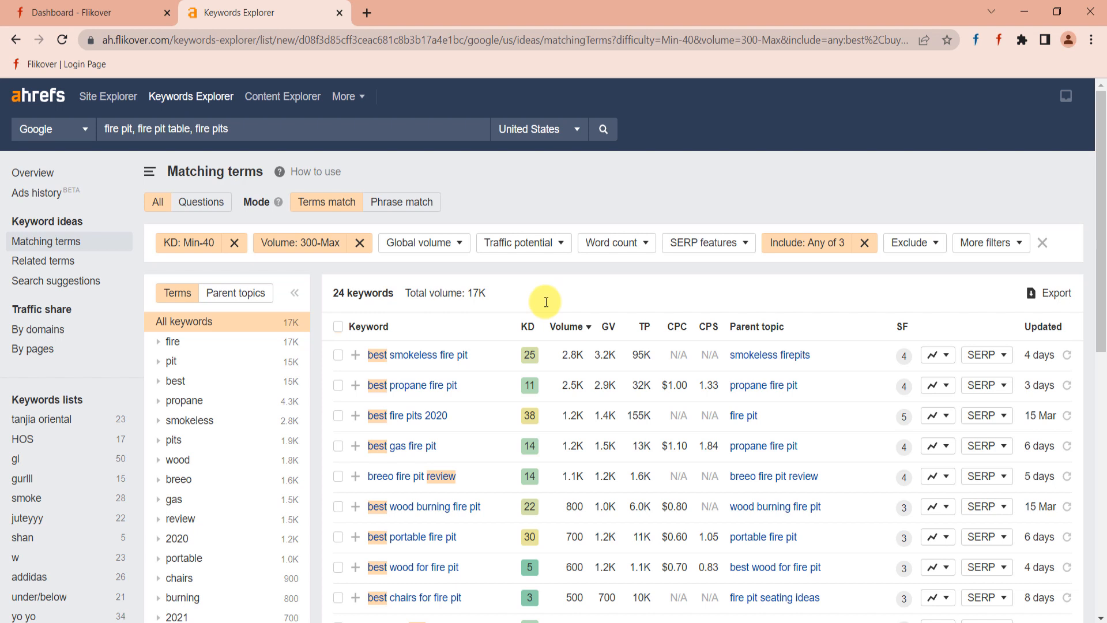
{"action": "left_click", "coordinate": [338, 326]}
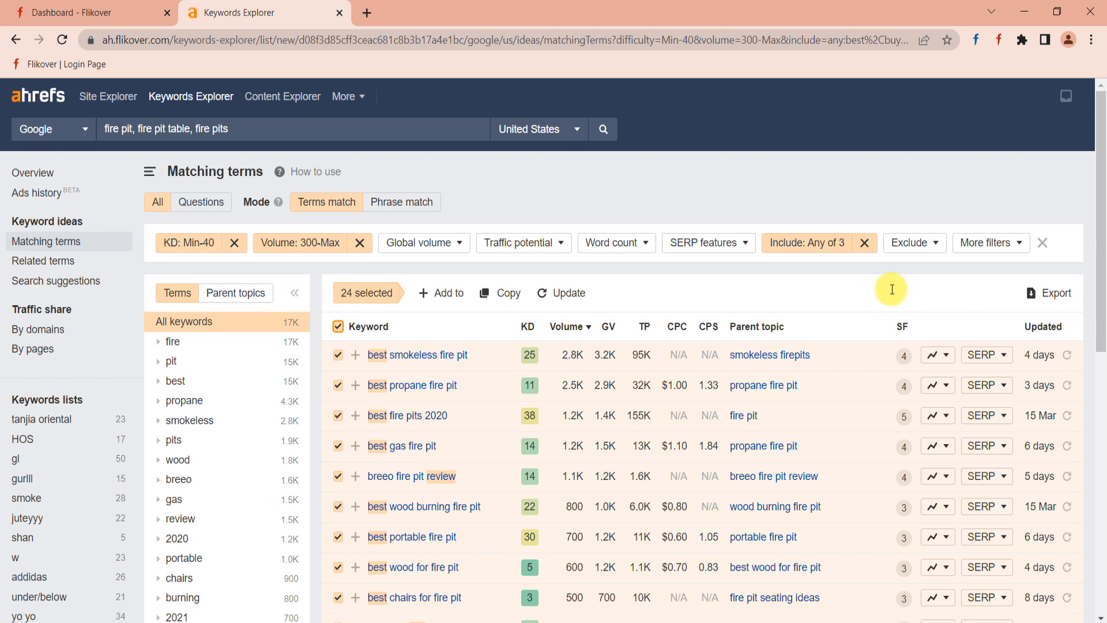
{"action": "scroll", "coordinate": [606, 563], "scroll_direction": "down", "scroll_amount": 5}
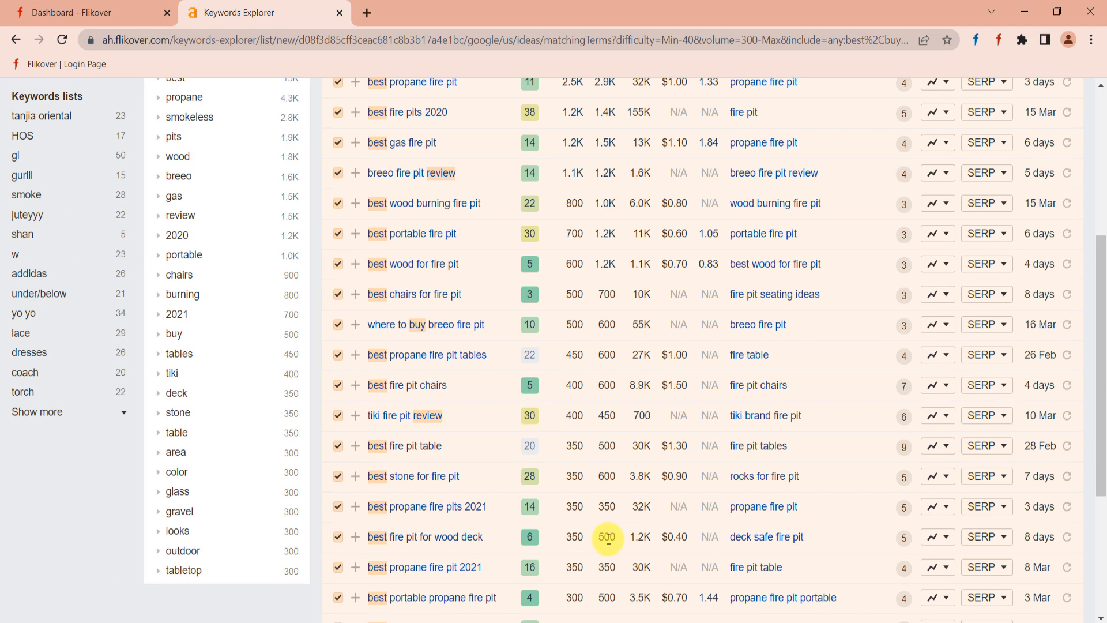
{"action": "scroll", "coordinate": [606, 576], "scroll_direction": "up", "scroll_amount": 5}
{"action": "scroll", "coordinate": [608, 525], "scroll_direction": "down", "scroll_amount": 2}
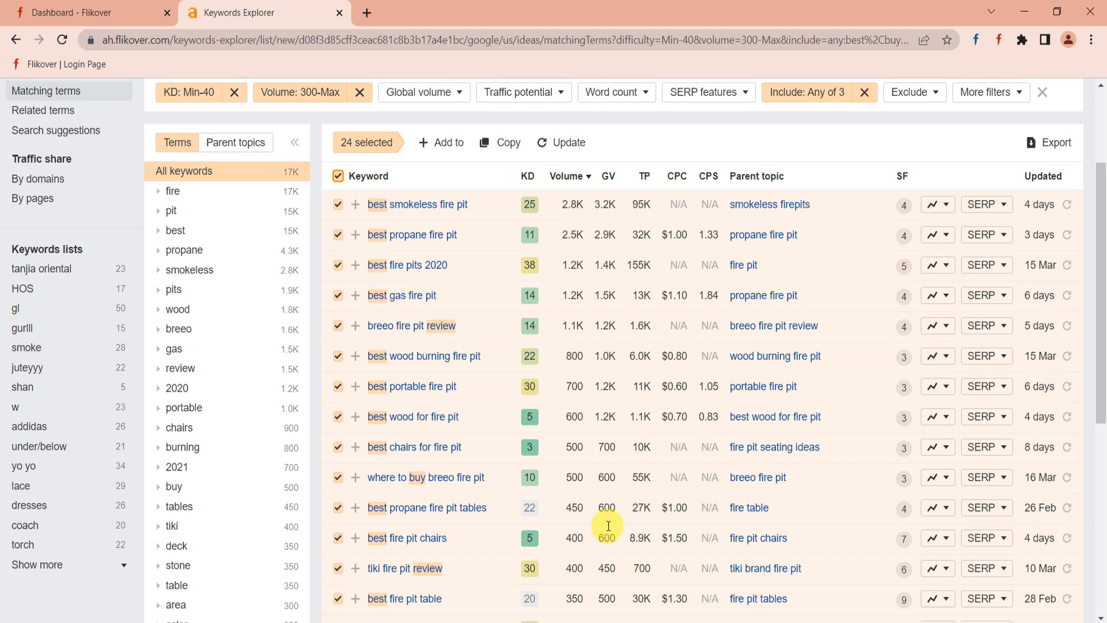
{"action": "scroll", "coordinate": [606, 404], "scroll_direction": "up", "scroll_amount": 1}
{"action": "left_click", "coordinate": [498, 219]}
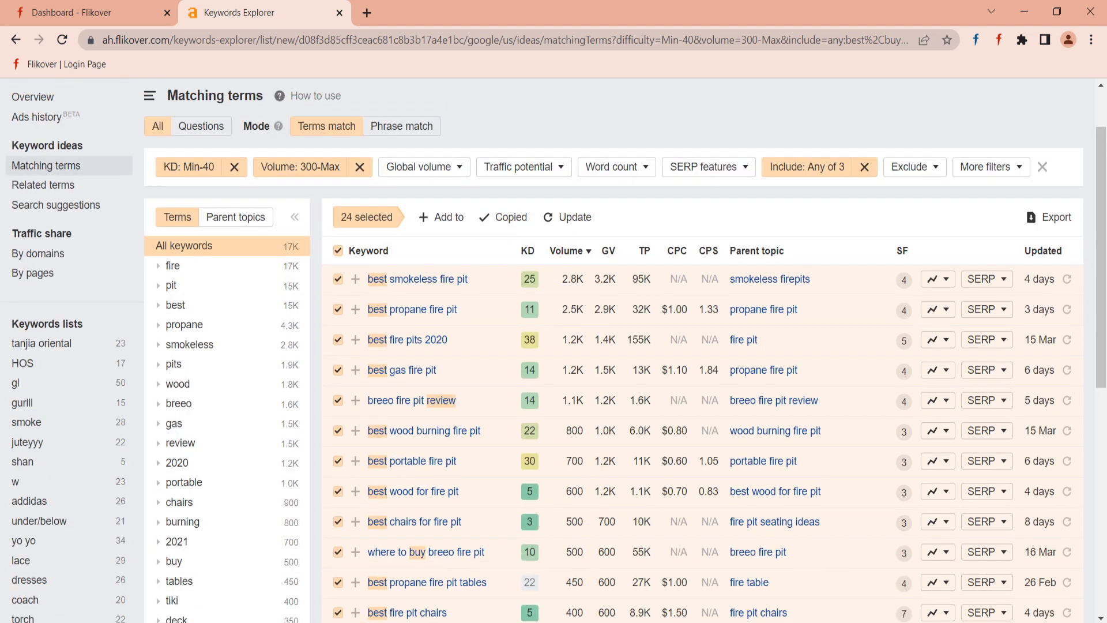
Switch to the Keyword Research spreadsheet in Google Sheets and paste the copied keywords into cell A2 of the Paid Method sheet
{"action": "key", "text": "alt+Tab"}
{"action": "left_click", "coordinate": [217, 610]}
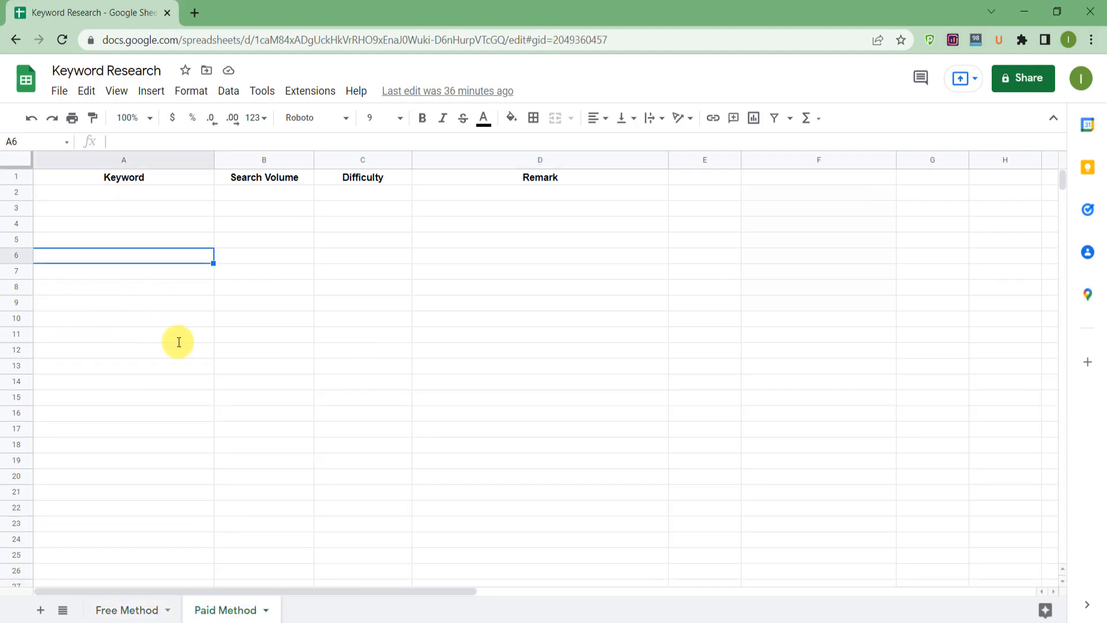
{"action": "left_click", "coordinate": [143, 195]}
{"action": "key", "text": "ctrl+v"}
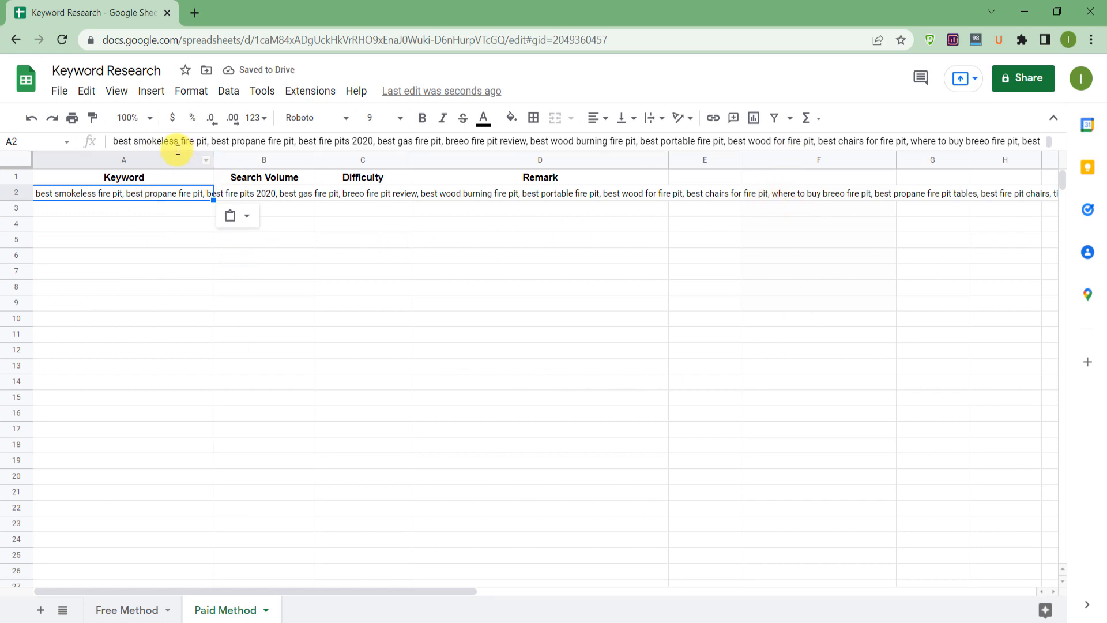
Clear the pasted keywords from cell A2 of the Paid Method sheet
{"action": "left_click", "coordinate": [322, 288]}
{"action": "left_click", "coordinate": [119, 193]}
{"action": "key", "text": "Delete"}
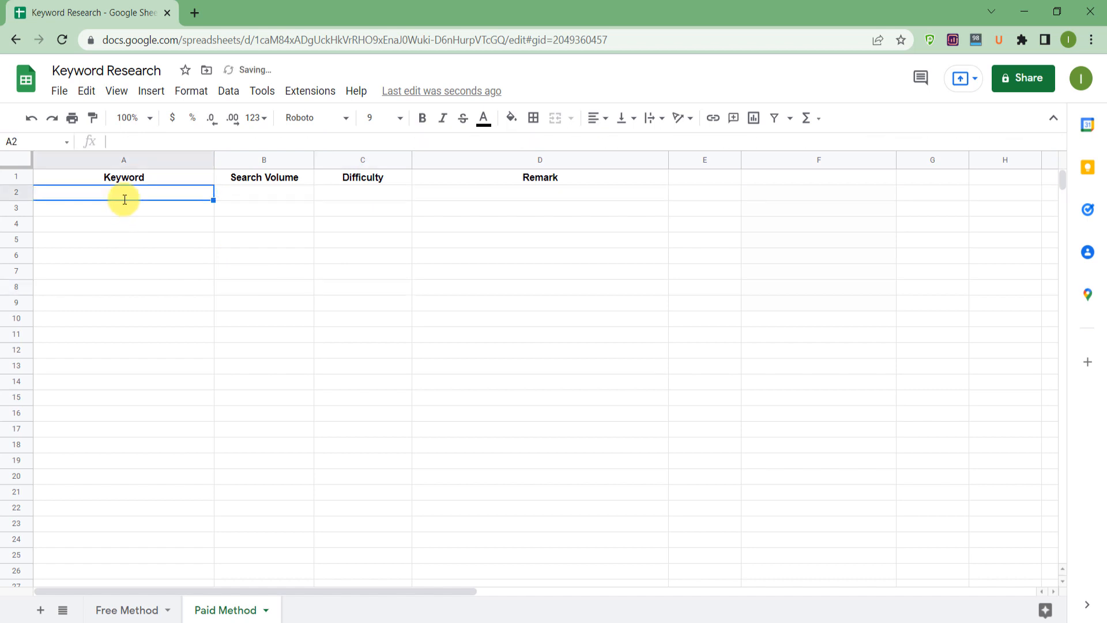
Switch back to Ahrefs Keywords Explorer, then deselect and reselect all the filtered keywords
{"action": "left_click", "coordinate": [791, 622]}
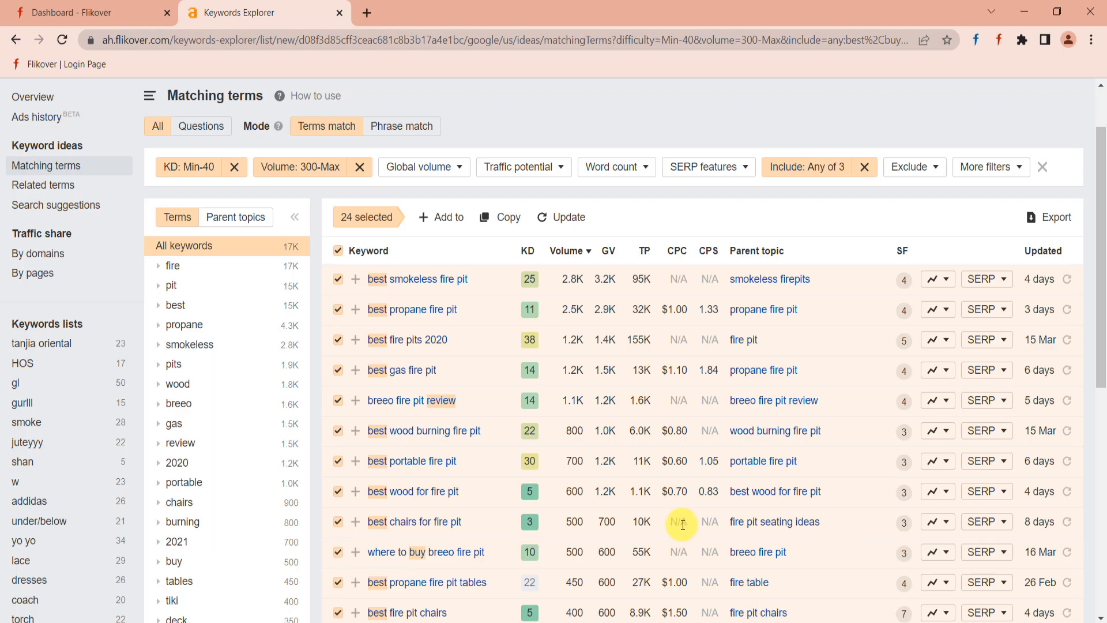
{"action": "left_click", "coordinate": [335, 251]}
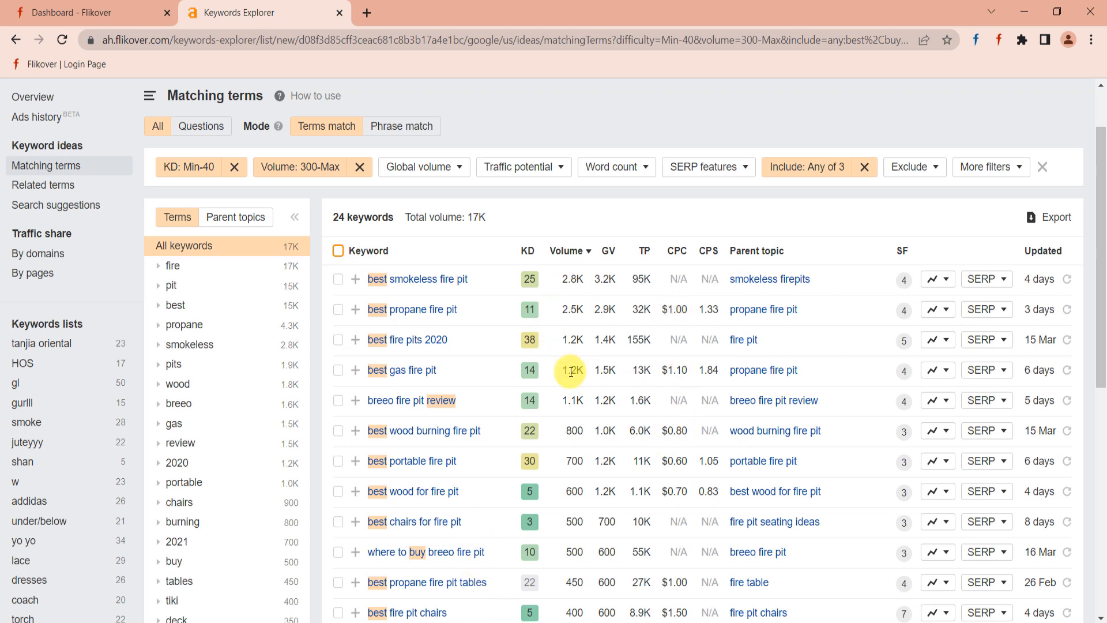
{"action": "left_click", "coordinate": [338, 250]}
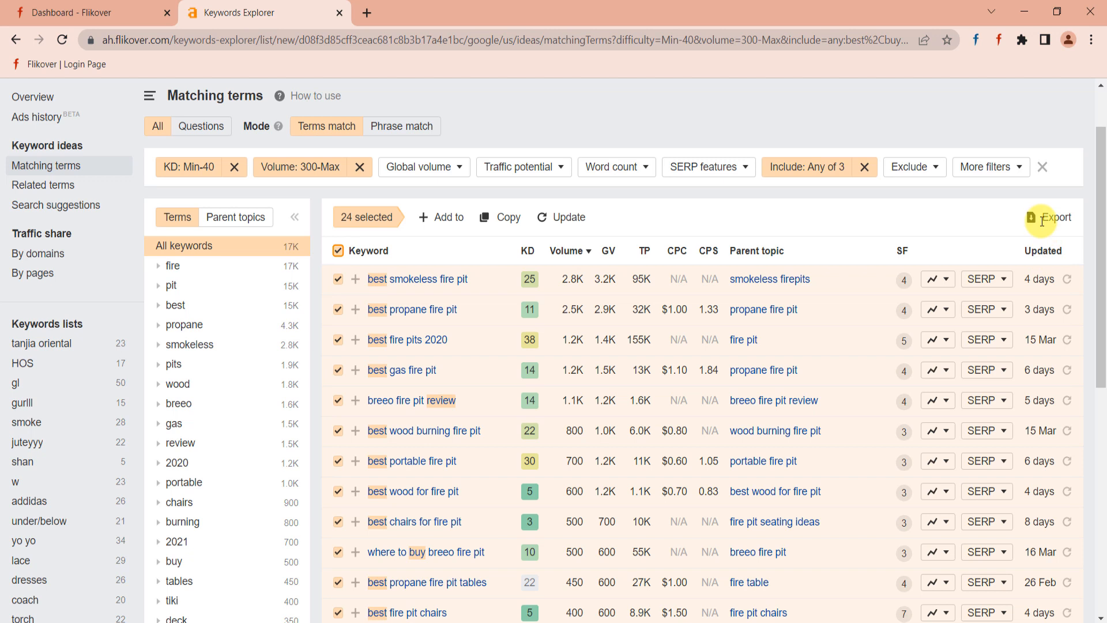
Remove all previously exported files from the exported files list
{"action": "scroll", "coordinate": [1042, 167], "scroll_direction": "up", "scroll_amount": 2}
{"action": "scroll", "coordinate": [1042, 166], "scroll_direction": "up", "scroll_amount": 1}
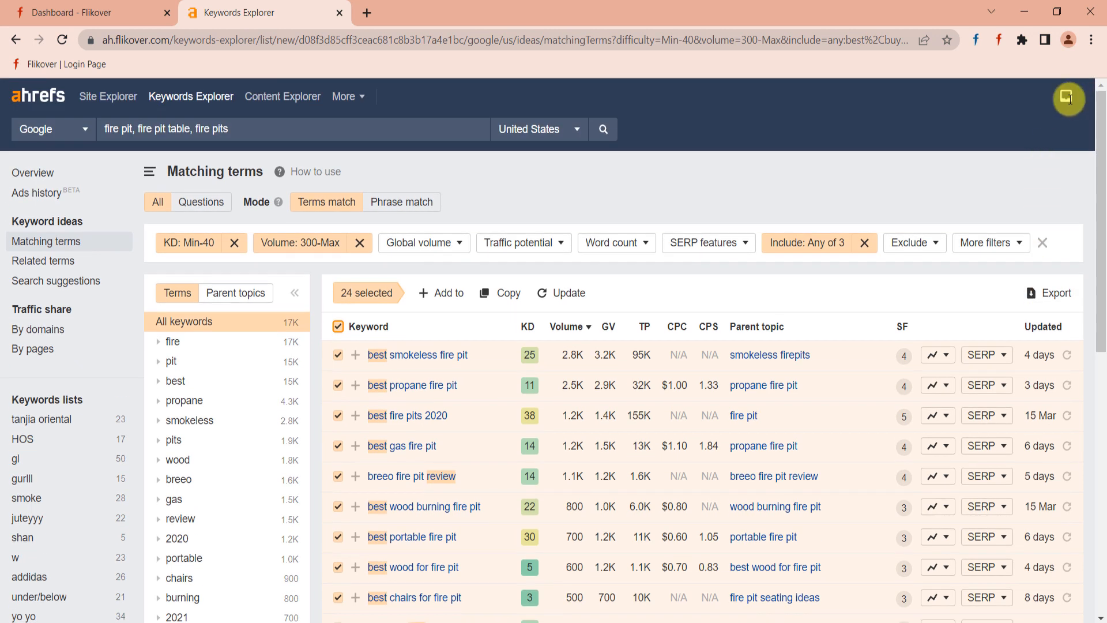
{"action": "left_click", "coordinate": [1067, 97]}
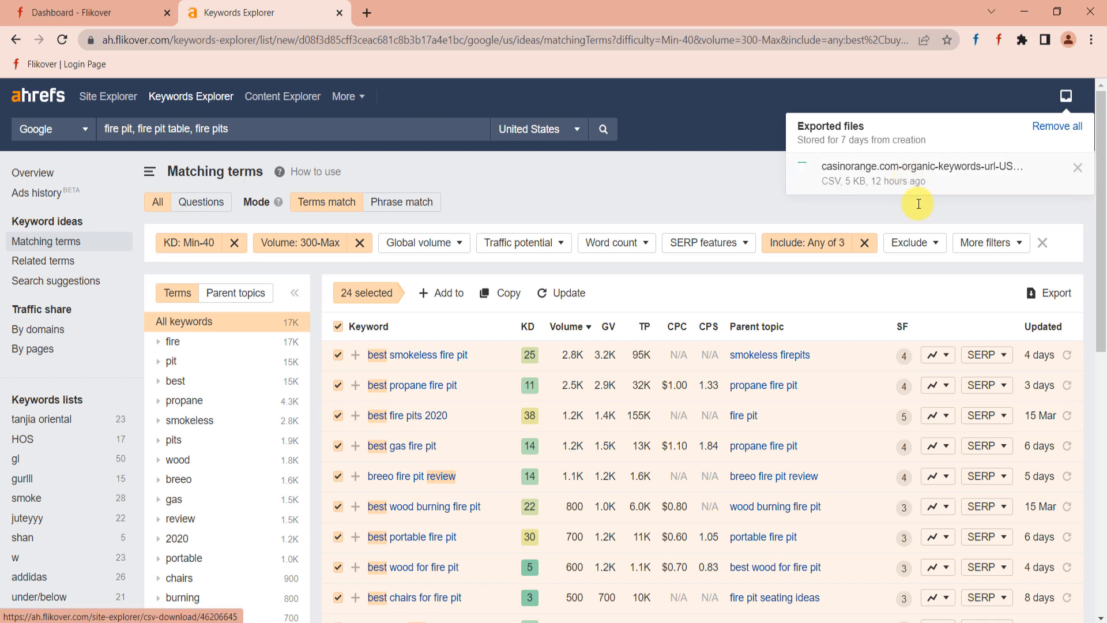
{"action": "left_click", "coordinate": [1067, 129]}
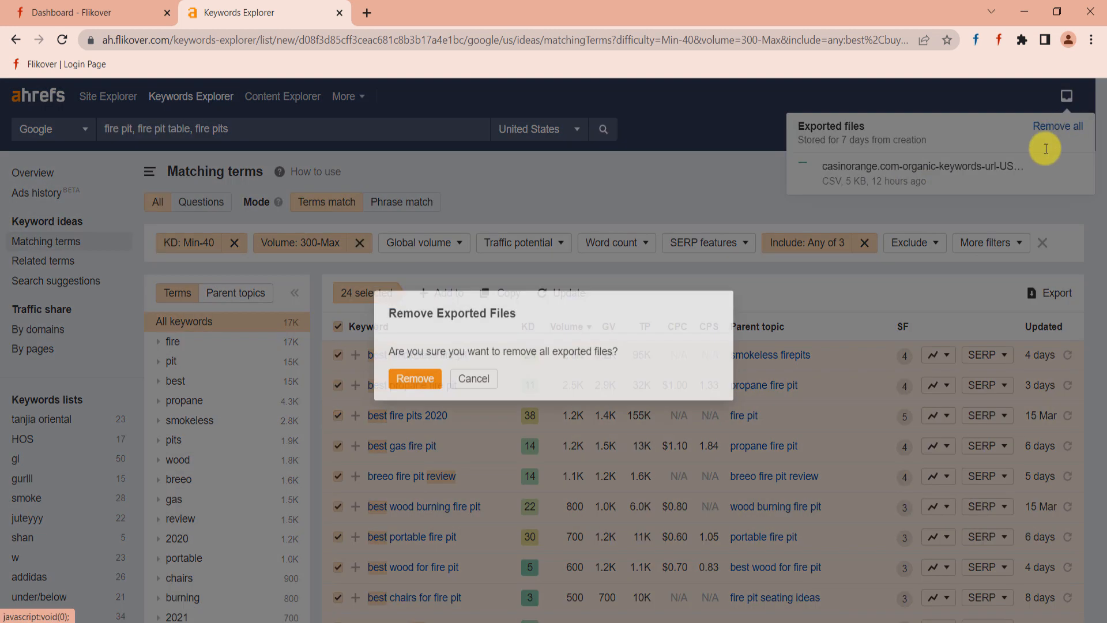
{"action": "left_click", "coordinate": [430, 382]}
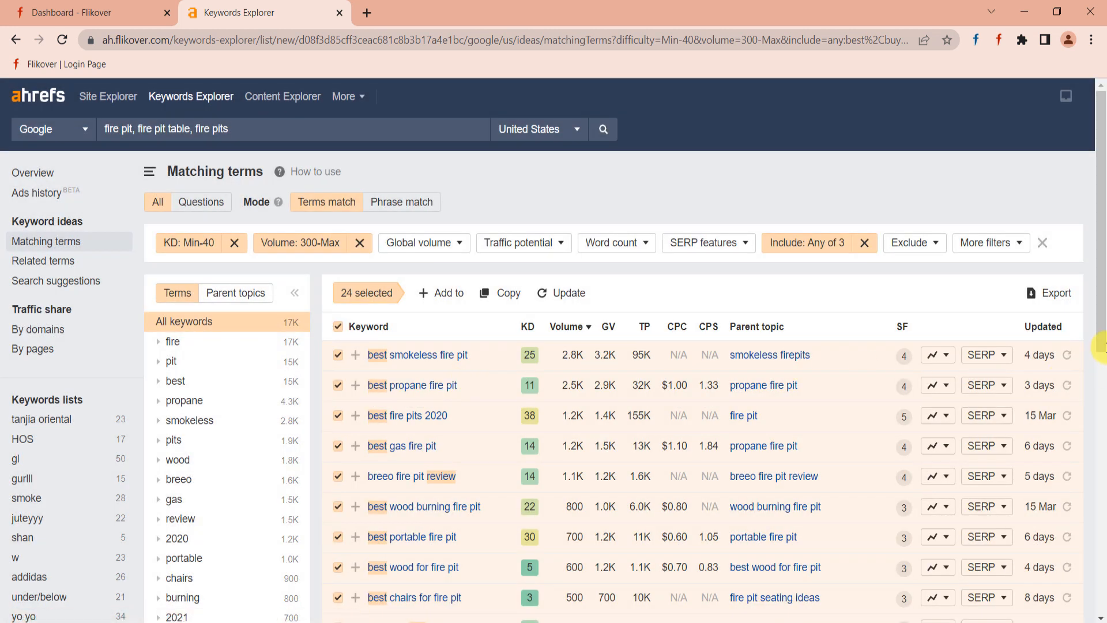
{"action": "left_click", "coordinate": [1049, 293]}
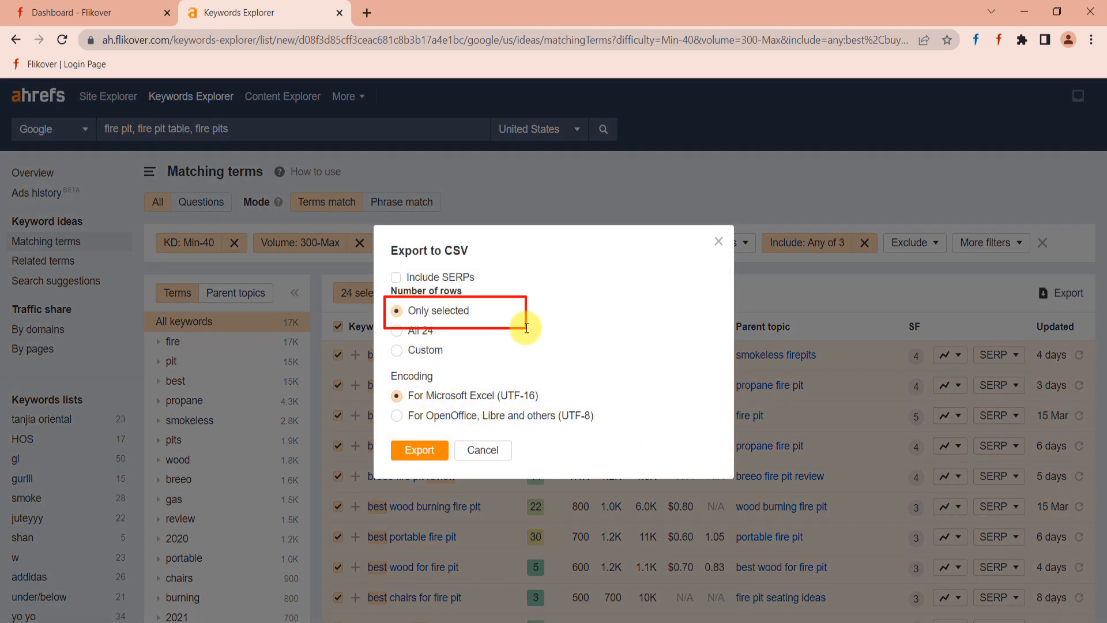
{"action": "left_click", "coordinate": [479, 457]}
{"action": "scroll", "coordinate": [347, 361], "scroll_direction": "down", "scroll_amount": 4}
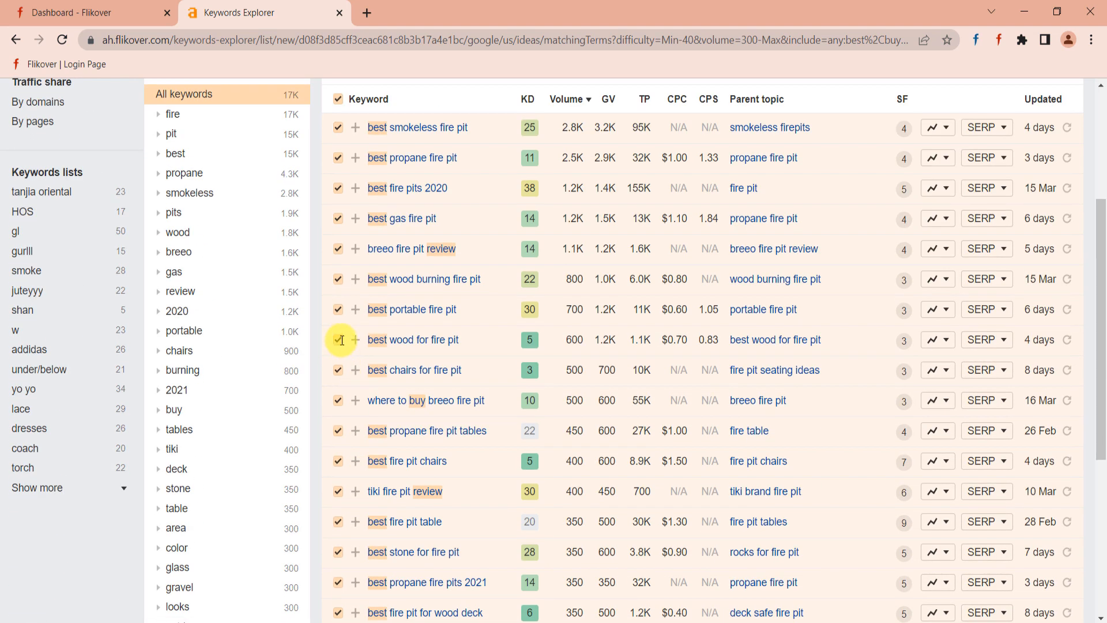
{"action": "left_click", "coordinate": [339, 340]}
{"action": "left_click", "coordinate": [339, 340]}
{"action": "scroll", "coordinate": [461, 435], "scroll_direction": "up", "scroll_amount": 3}
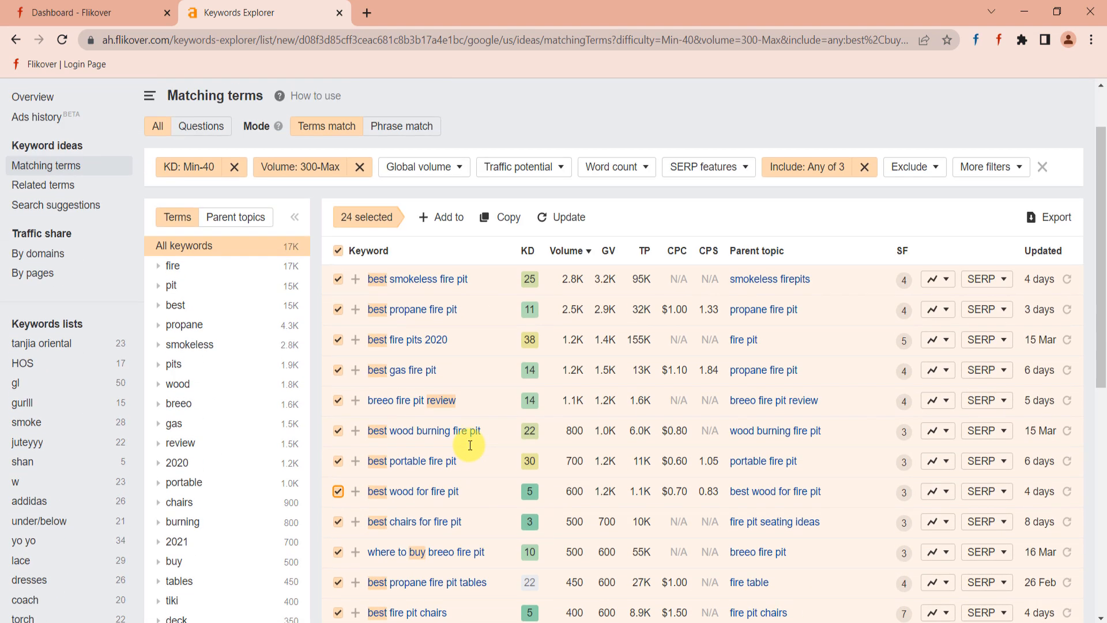
Export only the selected keywords to CSV with the encoding for OpenOffice, Libre and others (UTF-8)
{"action": "left_click", "coordinate": [1050, 216]}
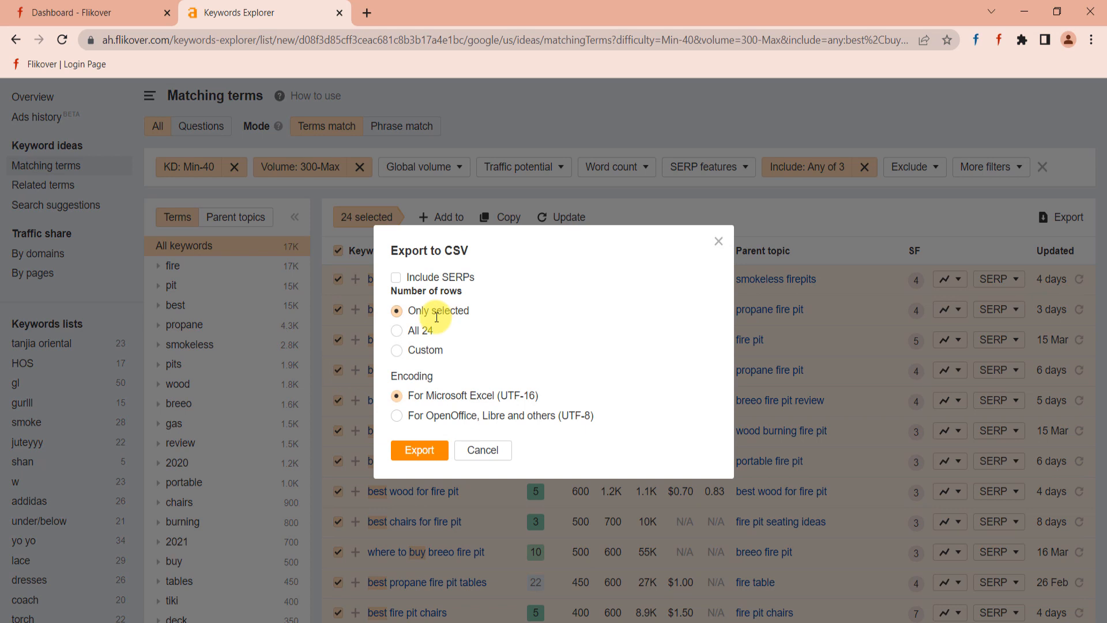
{"action": "left_click_drag", "start_coordinate": [379, 295], "coordinate": [507, 325]}
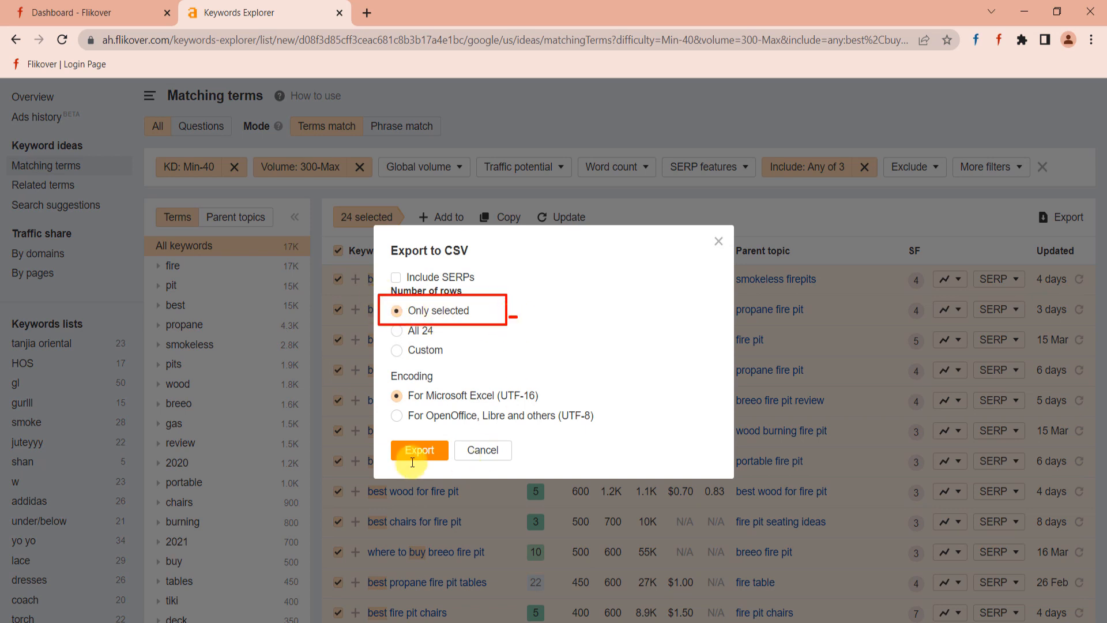
{"action": "left_click_drag", "start_coordinate": [381, 362], "coordinate": [623, 437]}
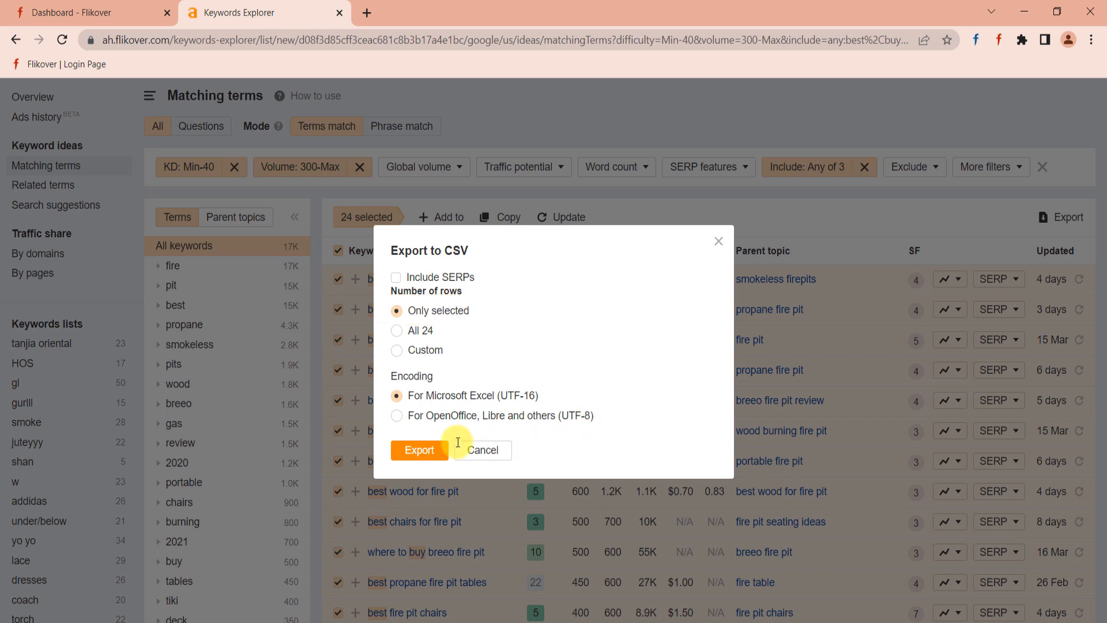
{"action": "left_click", "coordinate": [396, 415]}
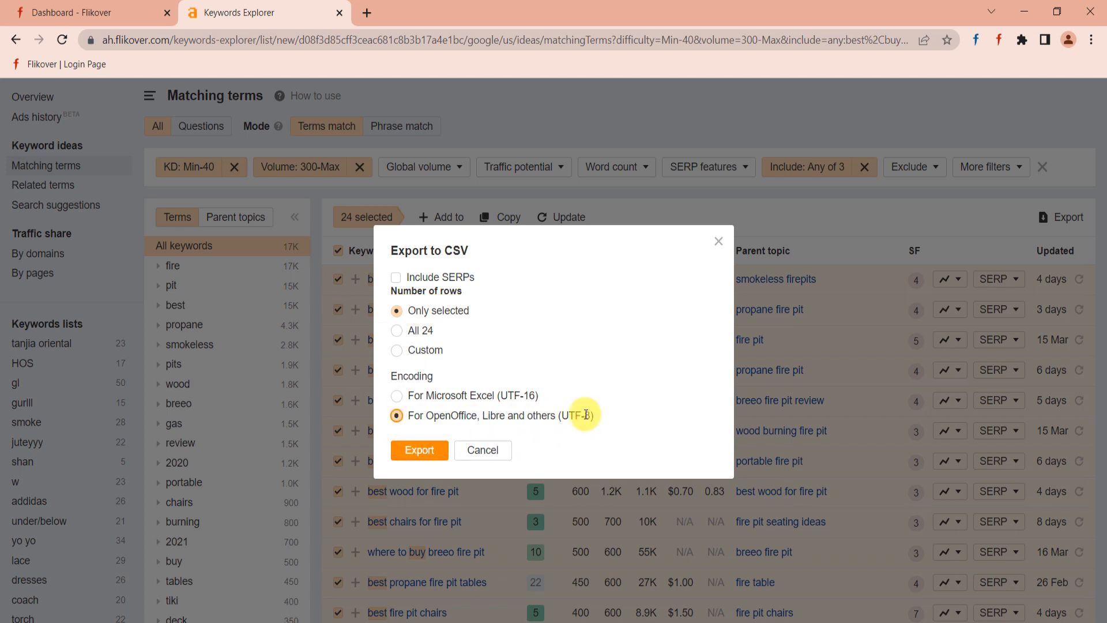
{"action": "left_click", "coordinate": [420, 451]}
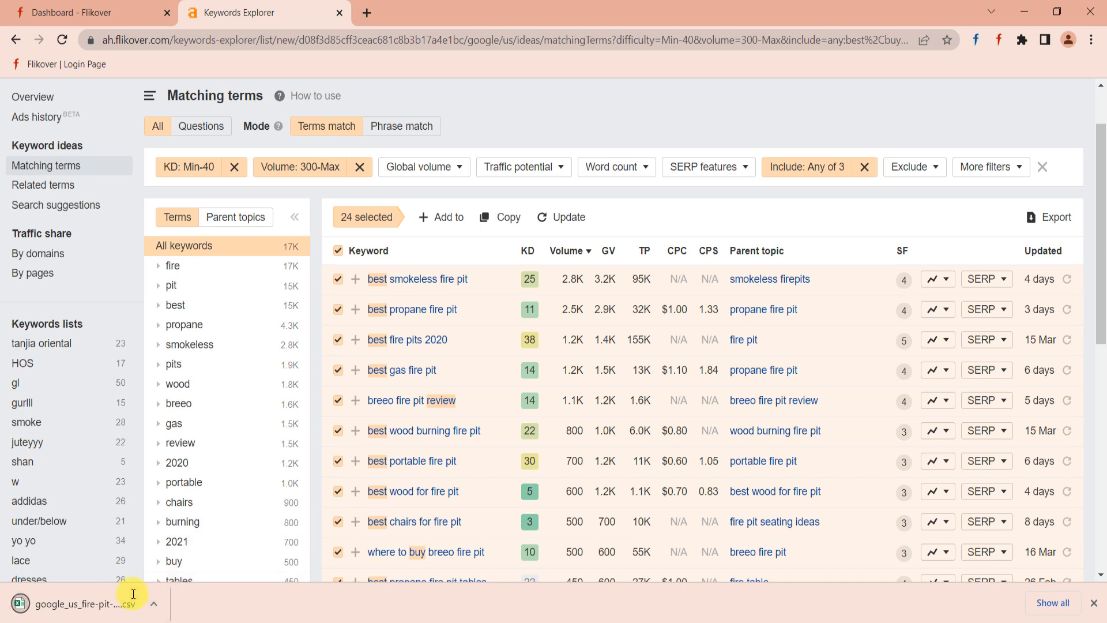
Open the exported CSV in Excel and copy the keywords from B2:B25 into cell A2 of the Paid Method sheet
{"action": "left_click", "coordinate": [121, 594]}
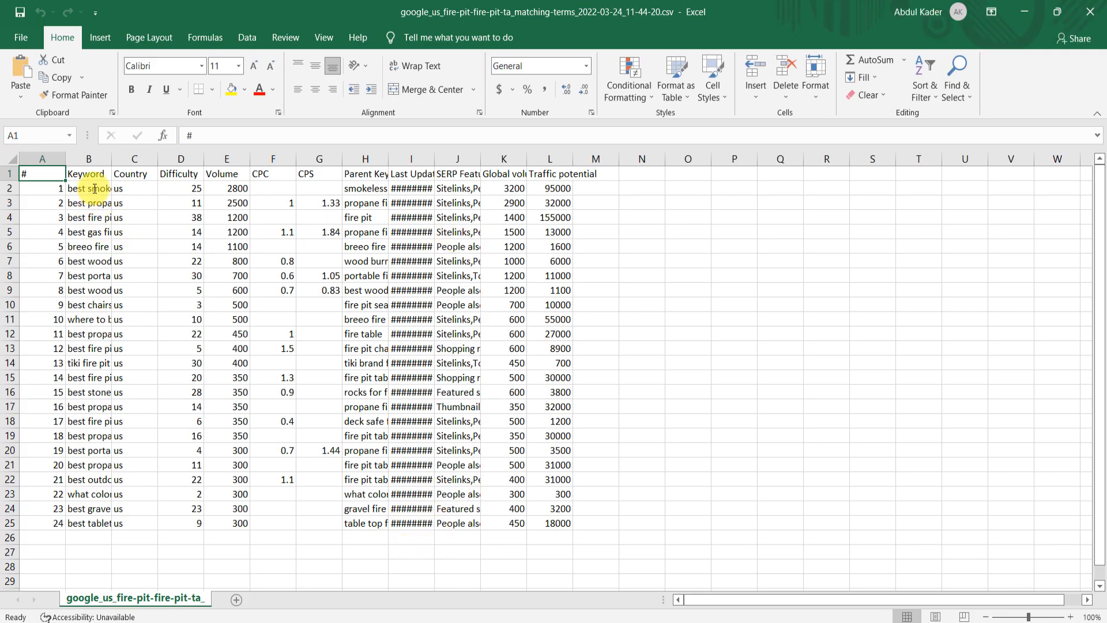
{"action": "left_click_drag", "start_coordinate": [94, 188], "coordinate": [81, 523]}
{"action": "key", "text": "ctrl+c"}
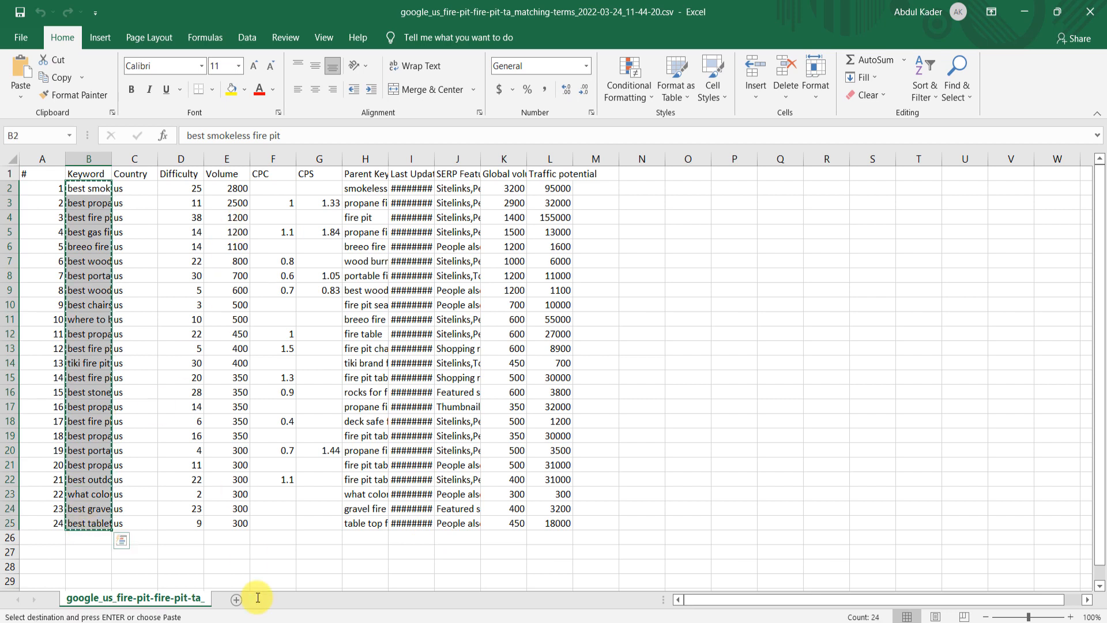
{"action": "key", "text": "alt+Tab"}
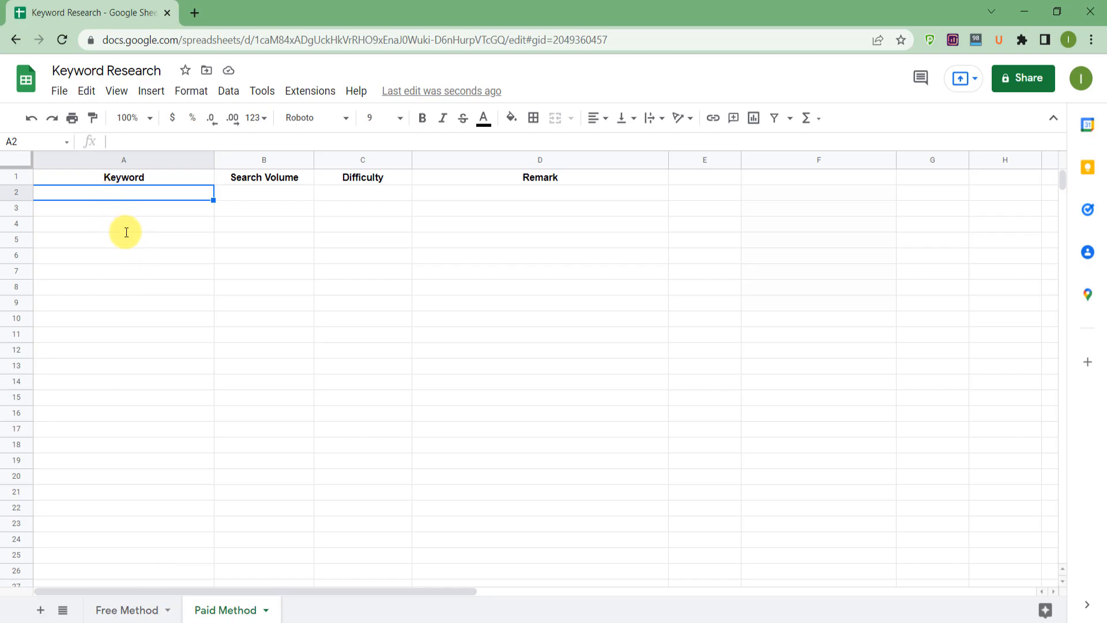
{"action": "key", "text": "ctrl+v"}
Copy the difficulty values D2:D25 from the Excel export into the Difficulty column of the Paid Method sheet, starting at C2
{"action": "key", "text": "alt+Tab"}
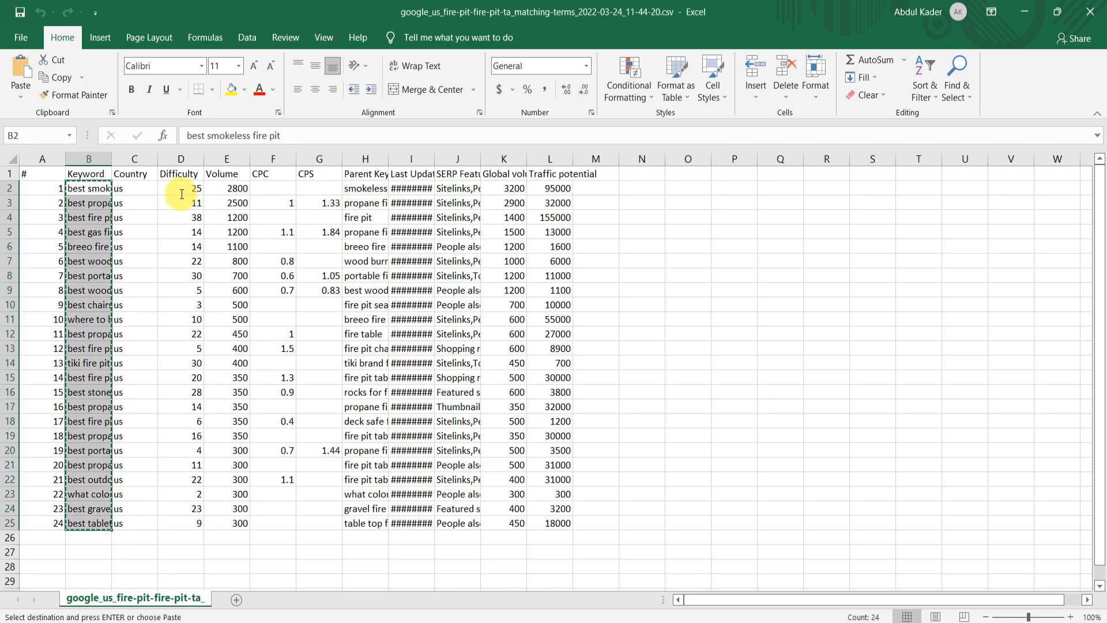
{"action": "left_click_drag", "start_coordinate": [181, 188], "coordinate": [208, 523]}
{"action": "key", "text": "ctrl+c"}
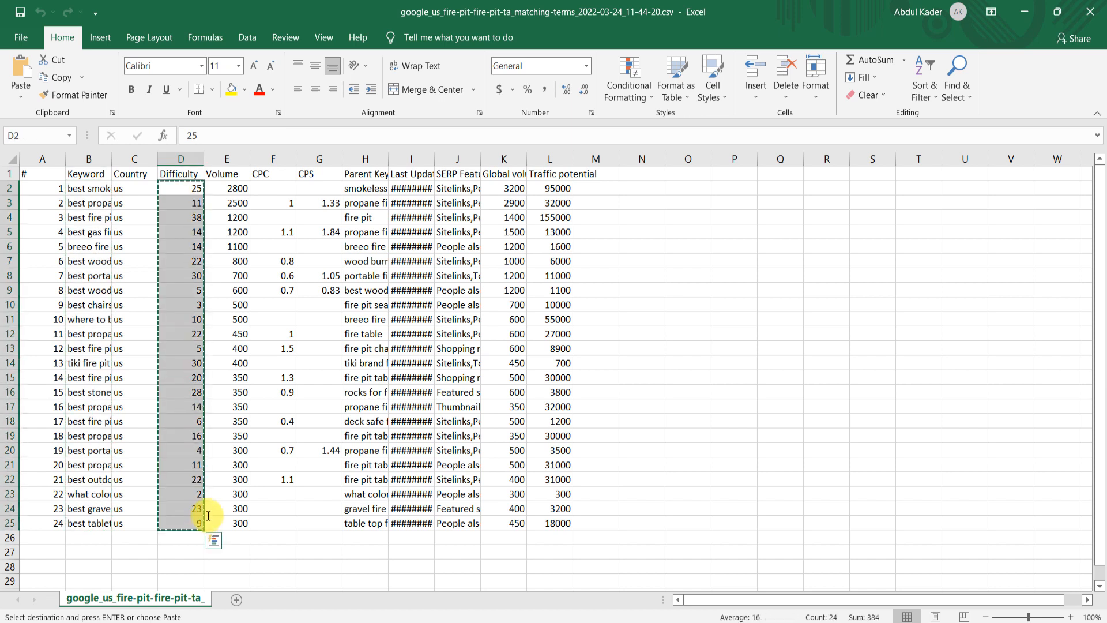
{"action": "key", "text": "alt+Tab"}
{"action": "left_click", "coordinate": [364, 189]}
{"action": "key", "text": "ctrl+v"}
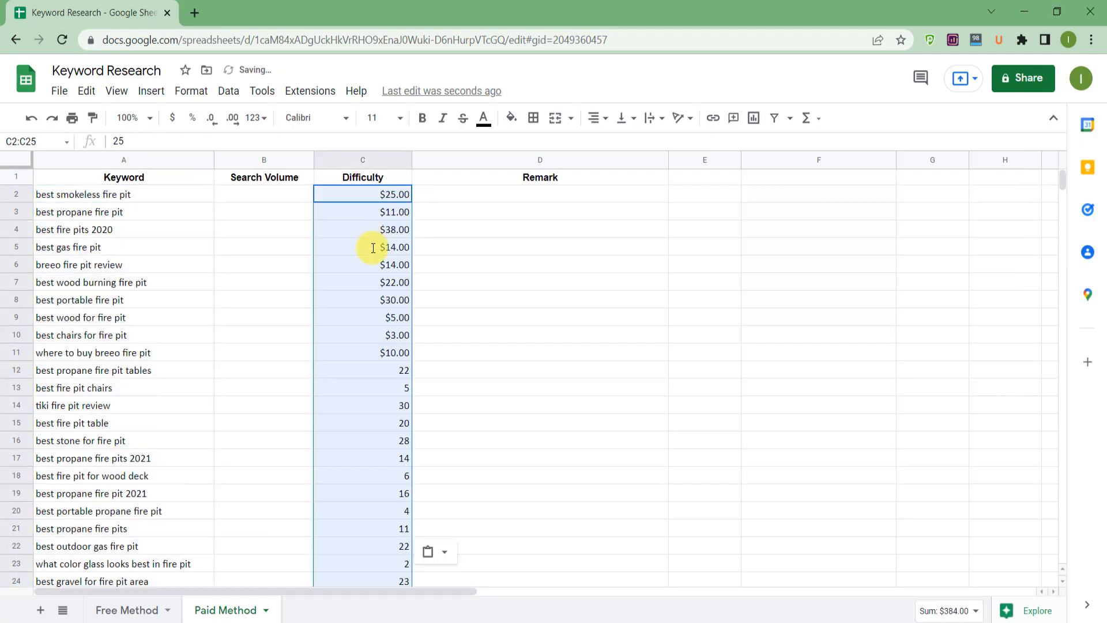
Copy the volume values E2:E25 from the Excel export into the Search Volume column of the Paid Method sheet, starting at B2
{"action": "key", "text": "alt+Tab"}
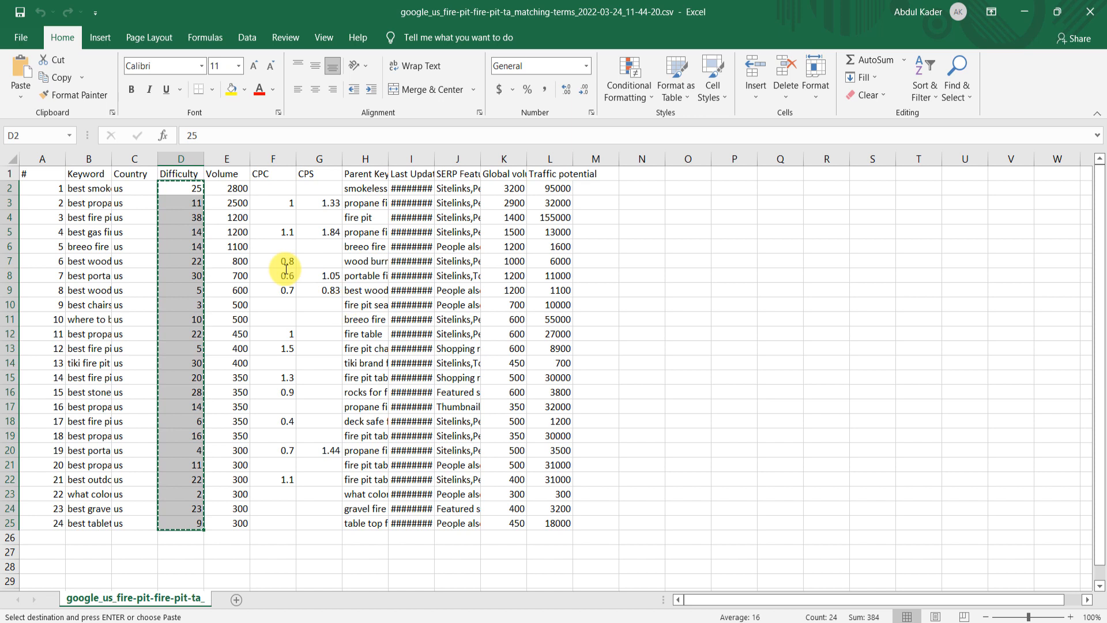
{"action": "left_click_drag", "start_coordinate": [238, 190], "coordinate": [232, 521]}
{"action": "key", "text": "ctrl+c"}
{"action": "key", "text": "alt+Tab"}
{"action": "left_click", "coordinate": [264, 196]}
{"action": "key", "text": "ctrl+v"}
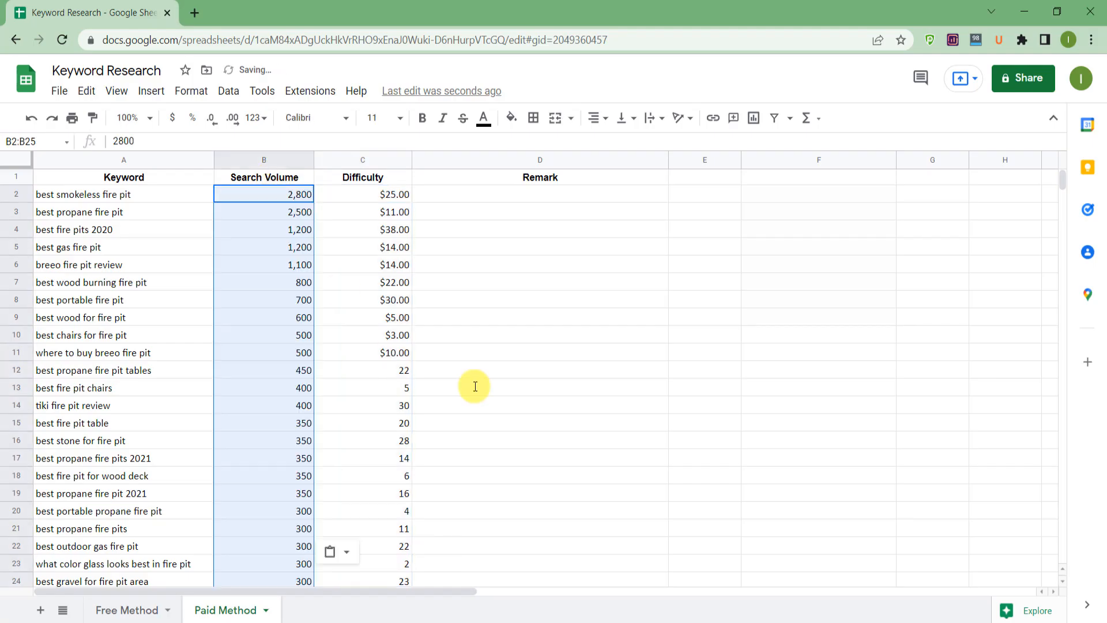
Replace the difficulty of "best fire pit chairs" in cell C13 with the label Low
{"action": "left_click", "coordinate": [391, 194]}
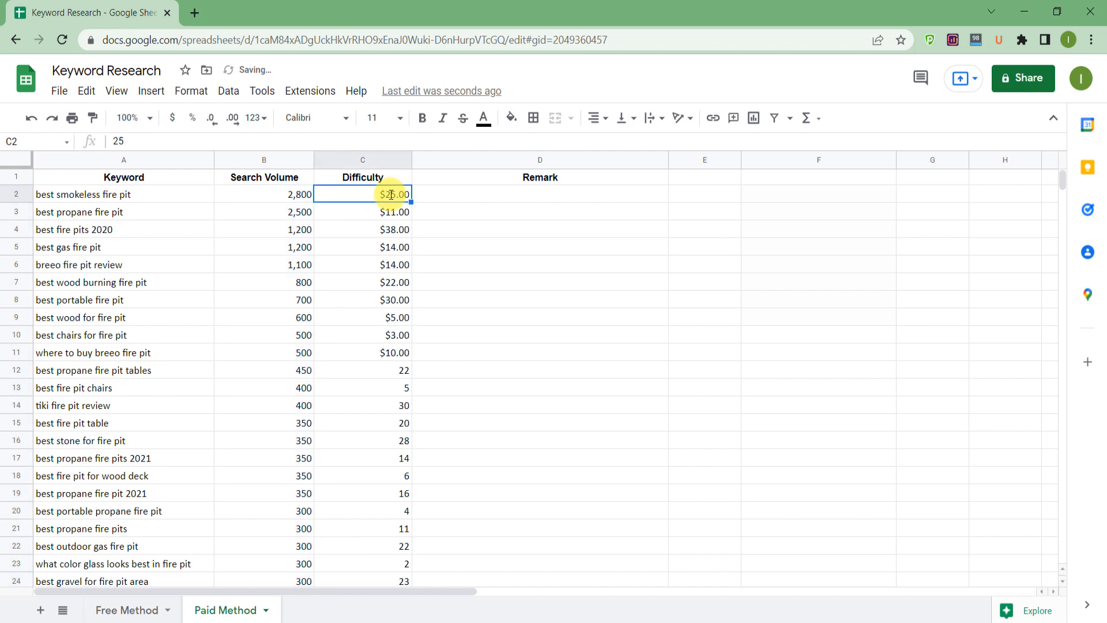
{"action": "left_click_drag", "start_coordinate": [374, 178], "coordinate": [383, 199]}
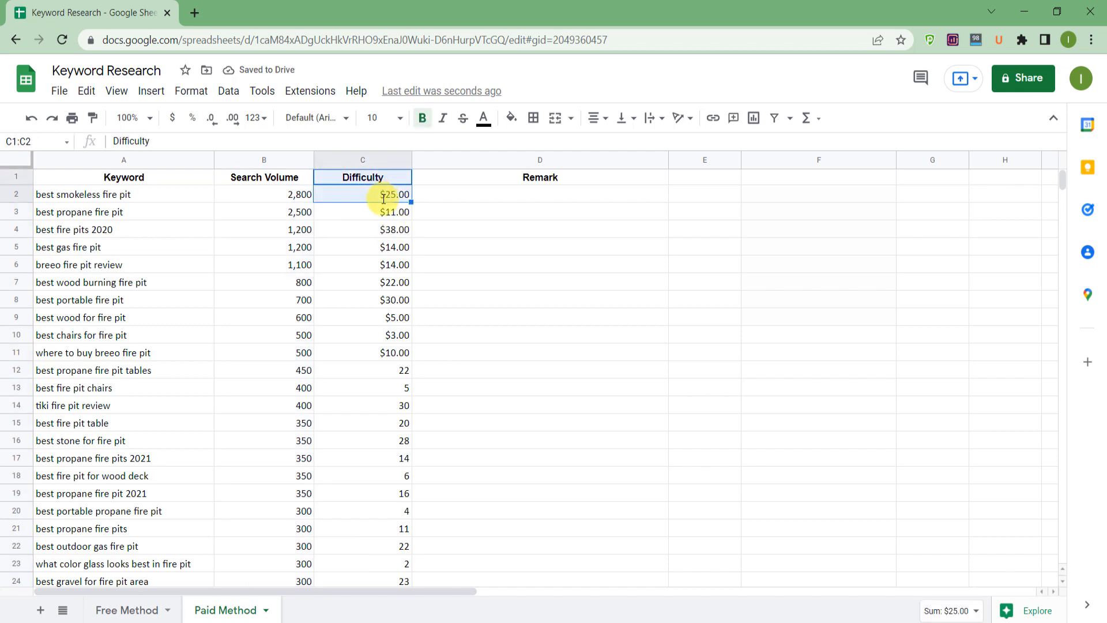
{"action": "left_click", "coordinate": [403, 387]}
{"action": "scroll", "coordinate": [398, 383], "scroll_direction": "down", "scroll_amount": 1}
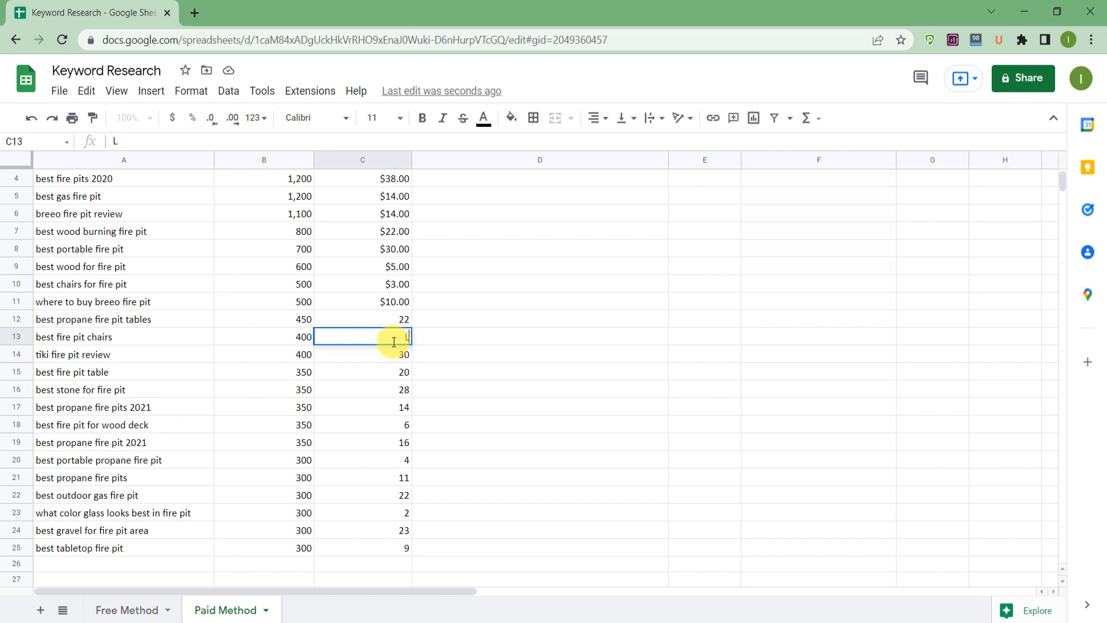
{"action": "key", "text": "Return"}
{"action": "left_click", "coordinate": [394, 340]}
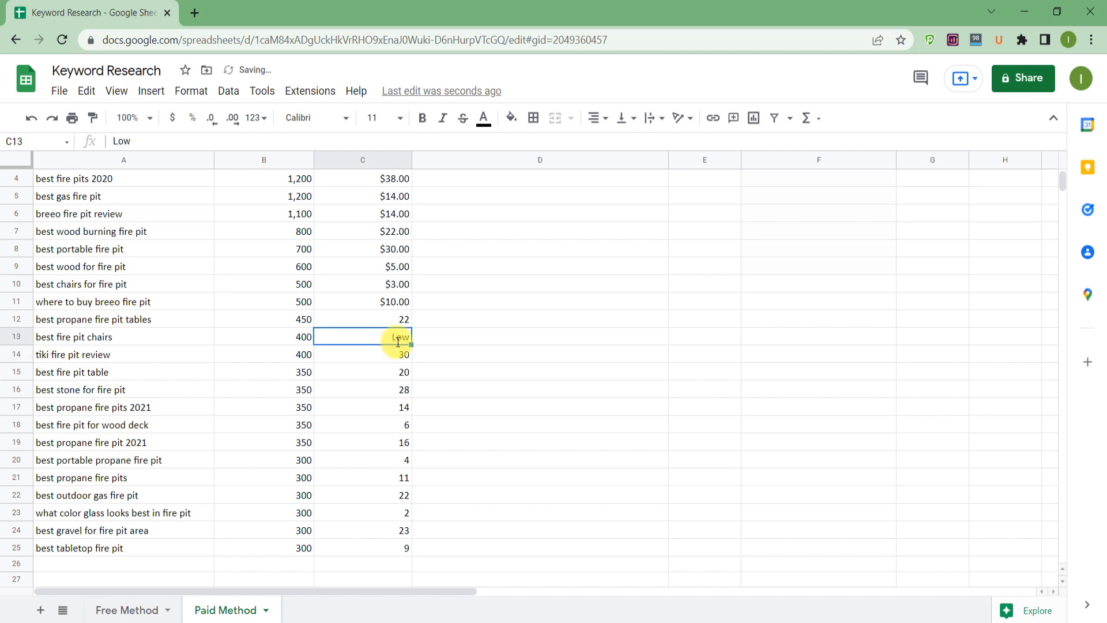
{"action": "scroll", "coordinate": [398, 342], "scroll_direction": "up", "scroll_amount": 1}
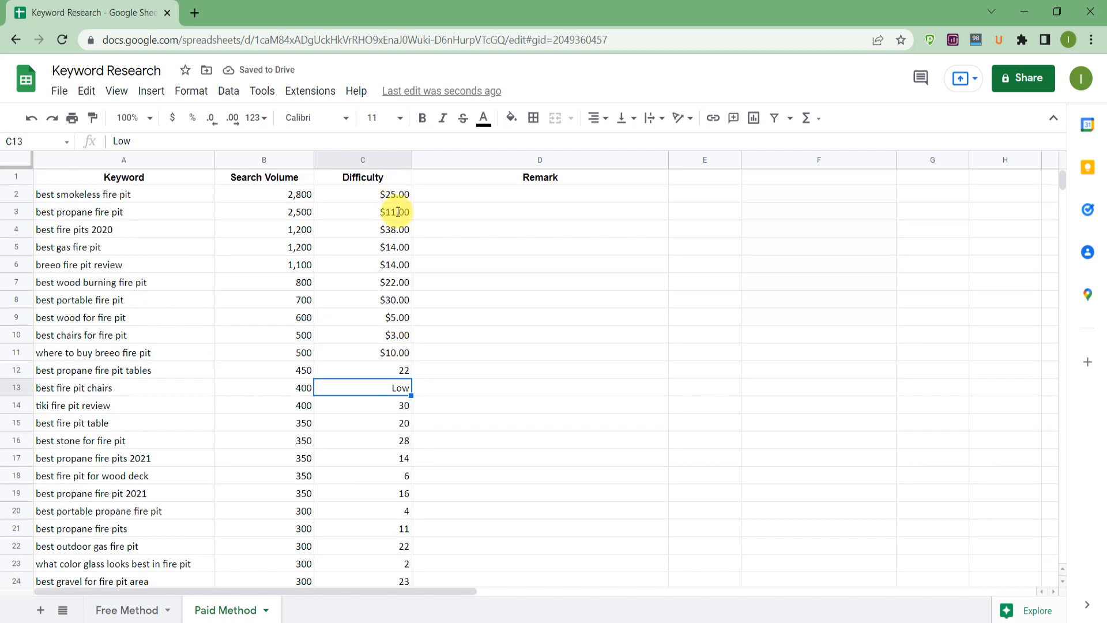
Replace the difficulty of "best propane fire pit tables" in cell C12 with the label Medium
{"action": "left_click", "coordinate": [402, 371]}
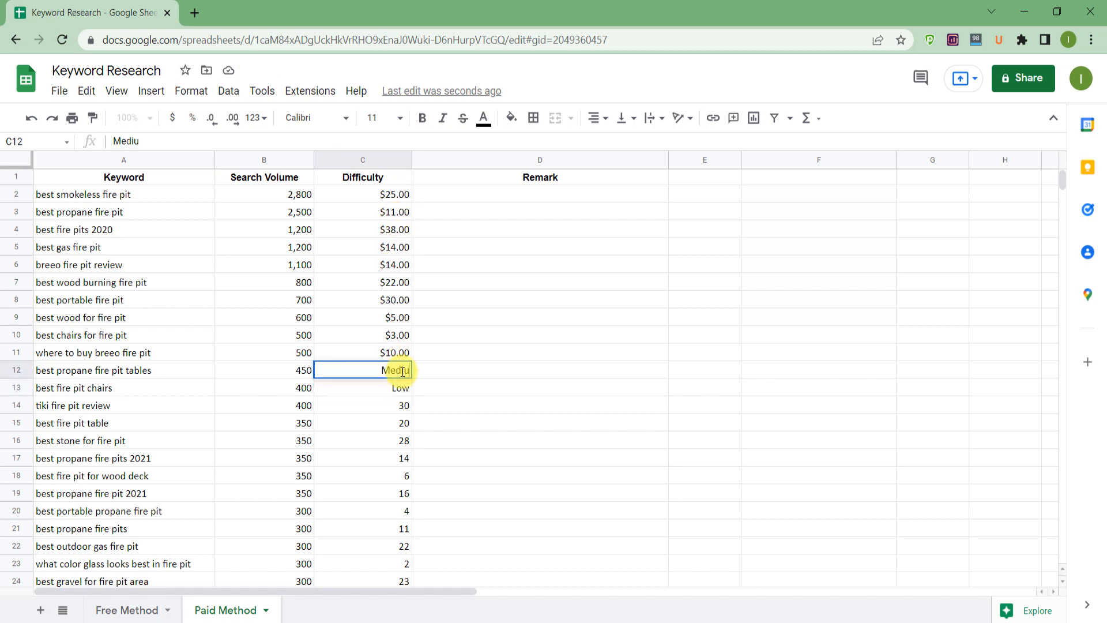
{"action": "type", "text": "Medium"}
{"action": "key", "text": "Return"}
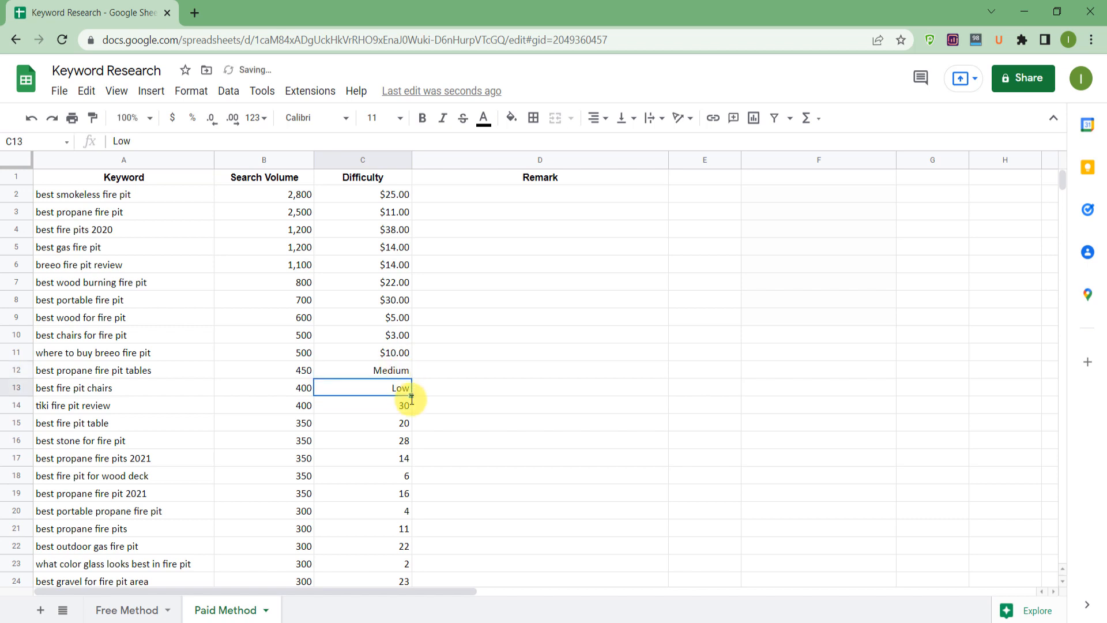
{"action": "key", "text": "Up"}
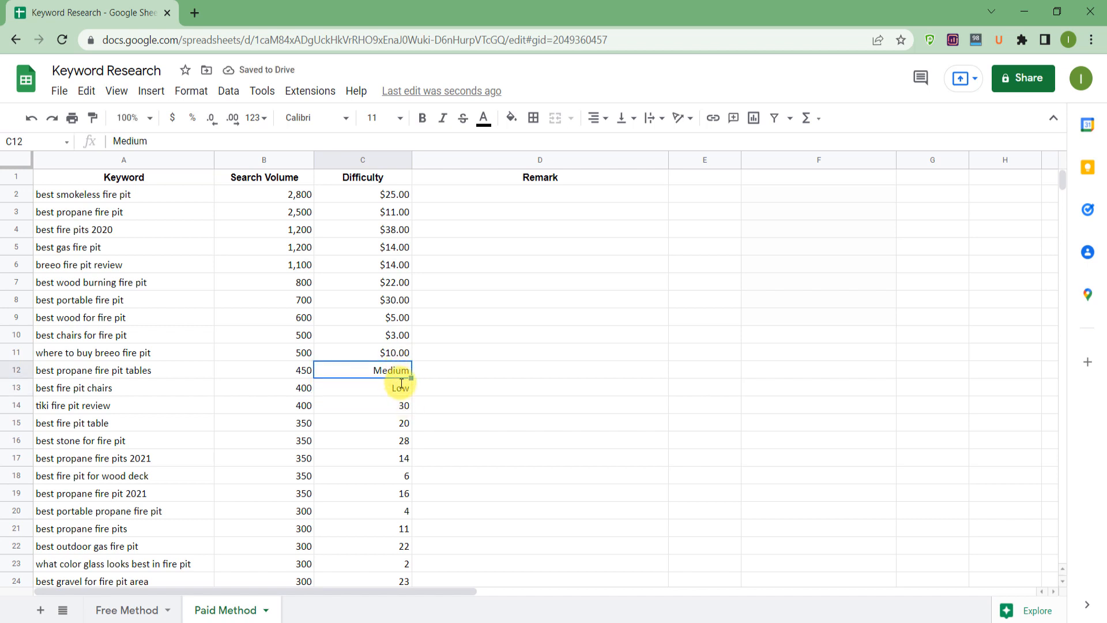
Copy the Low label from C13 into difficulty cells C11, C10 and C9
{"action": "left_click", "coordinate": [401, 388]}
{"action": "key", "text": "ctrl+c"}
{"action": "left_click", "coordinate": [398, 352]}
{"action": "key", "text": "ctrl+v"}
{"action": "left_click", "coordinate": [398, 335]}
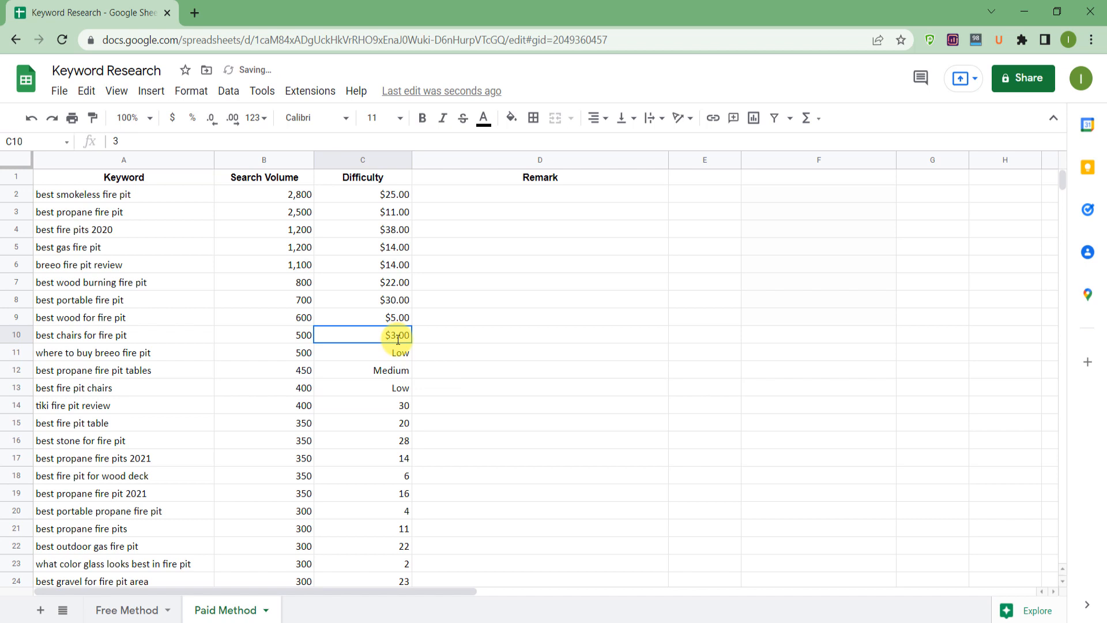
{"action": "key", "text": "ctrl+v"}
{"action": "left_click", "coordinate": [397, 318]}
{"action": "key", "text": "ctrl+v"}
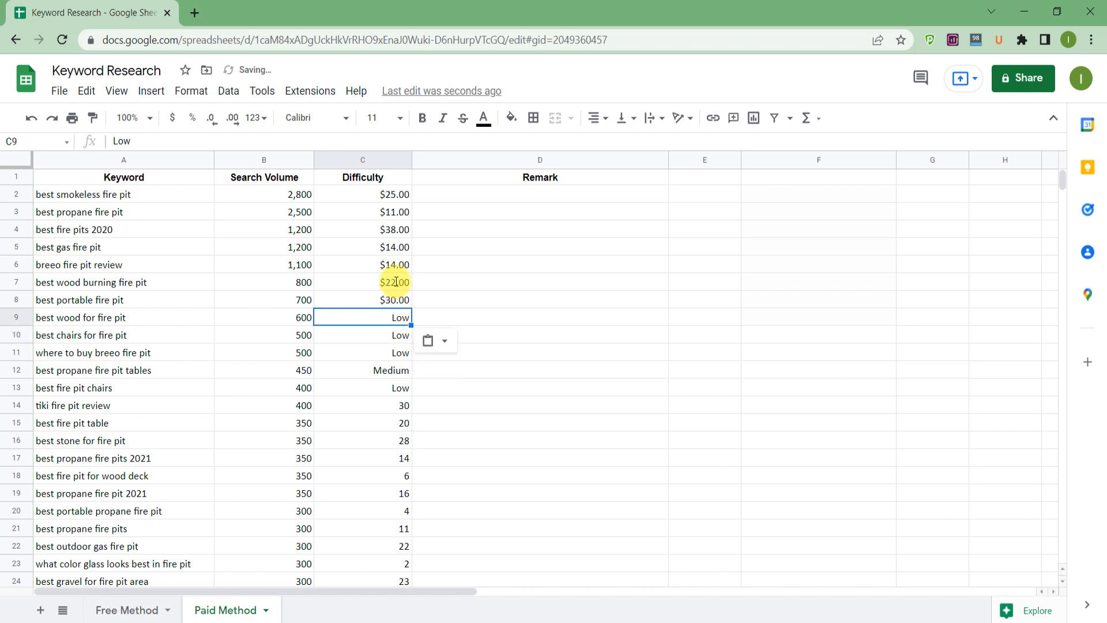
Copy the Medium label from C12 into difficulty cells C8, C7 and C6
{"action": "left_click", "coordinate": [398, 371]}
{"action": "key", "text": "ctrl+c"}
{"action": "left_click", "coordinate": [395, 300]}
{"action": "key", "text": "ctrl+v"}
{"action": "left_click", "coordinate": [396, 282]}
{"action": "key", "text": "ctrl+v"}
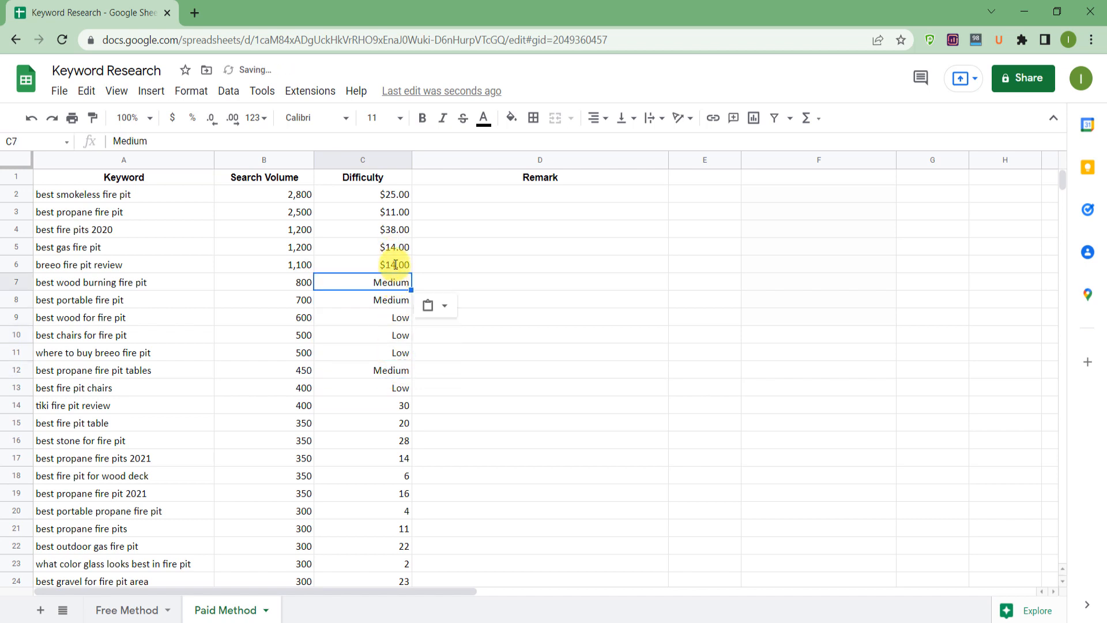
{"action": "left_click", "coordinate": [395, 264]}
{"action": "key", "text": "ctrl+v"}
Copy the Low label from C11 into the difficulty cell C5 for "best gas fire pit"
{"action": "left_click", "coordinate": [395, 247]}
{"action": "left_click", "coordinate": [399, 353]}
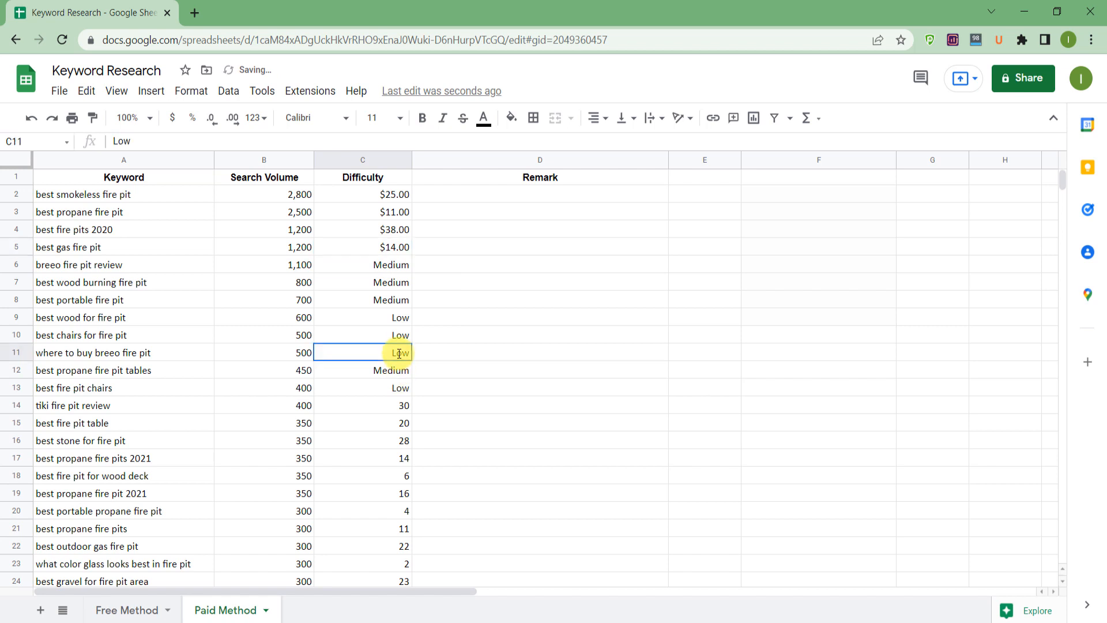
{"action": "key", "text": "ctrl+c"}
{"action": "left_click", "coordinate": [395, 246]}
{"action": "key", "text": "ctrl+v"}
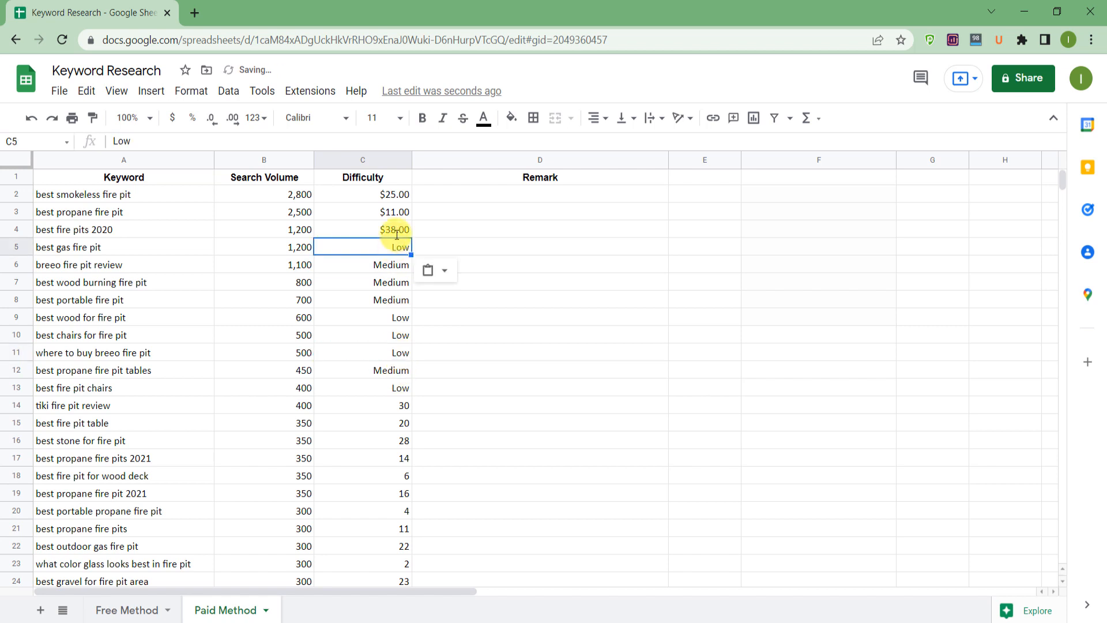
Copy the Medium label from C6 into difficulty cells C4, C2 and C14
{"action": "left_click", "coordinate": [397, 265]}
{"action": "key", "text": "ctrl+c"}
{"action": "left_click", "coordinate": [395, 229]}
{"action": "key", "text": "ctrl+v"}
{"action": "left_click", "coordinate": [395, 192]}
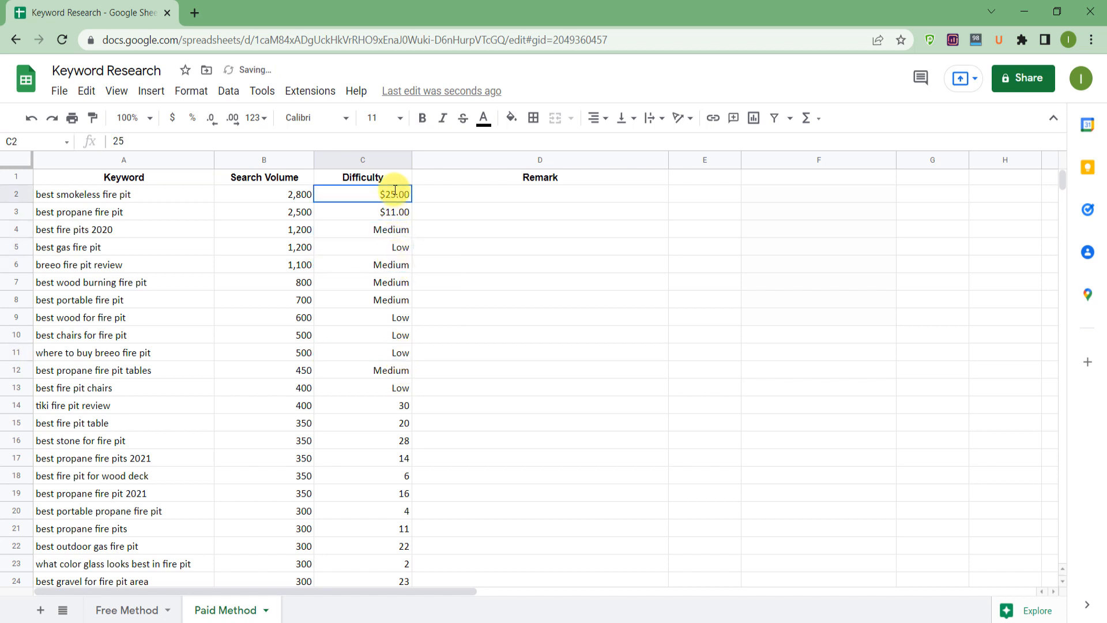
{"action": "key", "text": "ctrl+v"}
{"action": "left_click", "coordinate": [399, 405]}
{"action": "key", "text": "ctrl+v"}
Paste the Medium label into difficulty cells C24 and C22, for "best gravel for fire pit area" and "best outdoor gas fire pit"
{"action": "scroll", "coordinate": [434, 437], "scroll_direction": "down", "scroll_amount": 2}
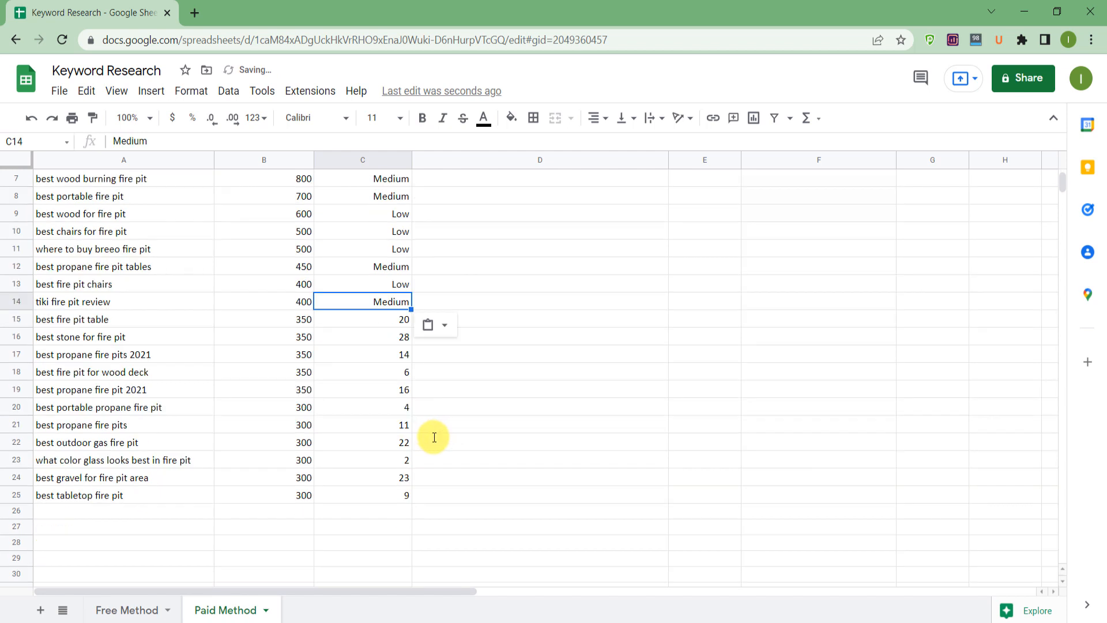
{"action": "left_click", "coordinate": [400, 476]}
{"action": "key", "text": "ctrl+v"}
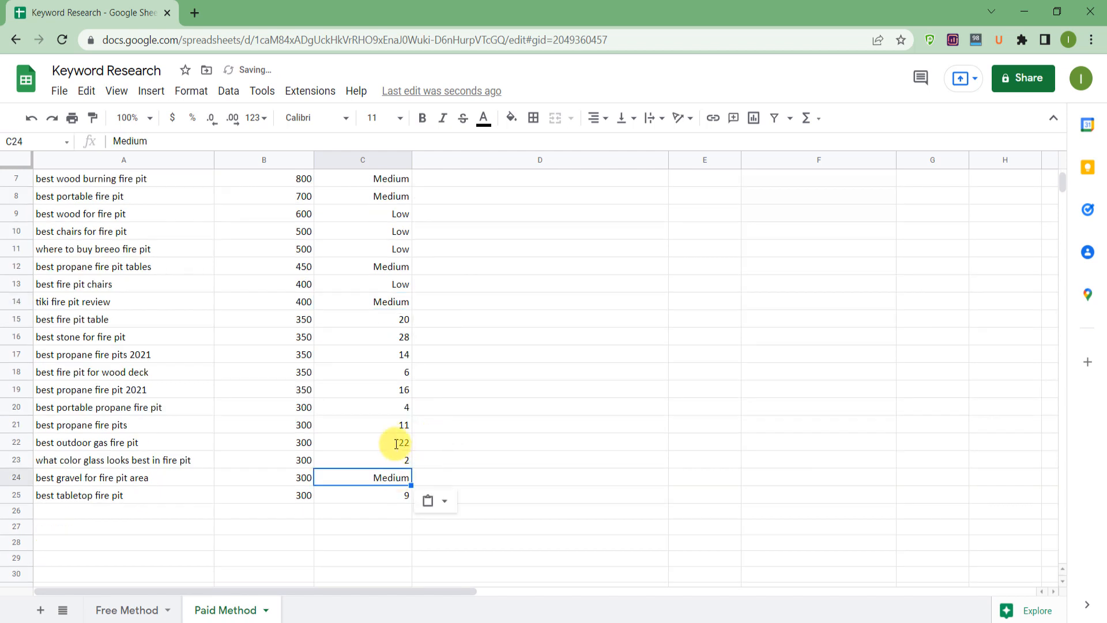
{"action": "left_click", "coordinate": [396, 443]}
{"action": "key", "text": "ctrl+v"}
Copy the Low label from C13 into the difficulty cells C15, C16 and C17:C21
{"action": "left_click", "coordinate": [399, 390]}
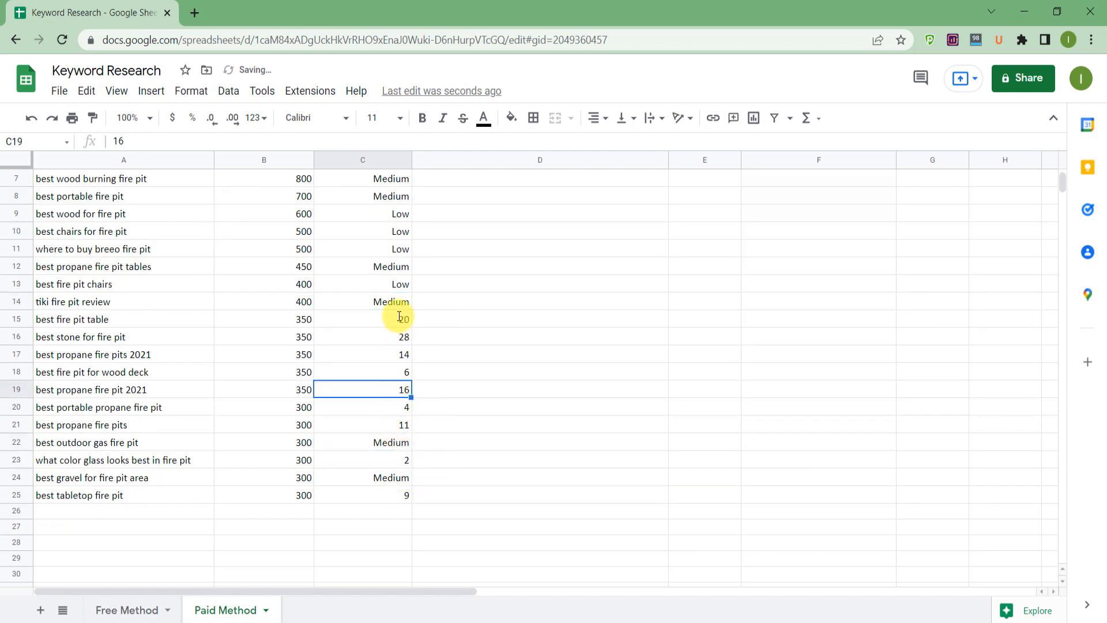
{"action": "left_click", "coordinate": [397, 285]}
{"action": "left_click", "coordinate": [405, 320]}
{"action": "key", "text": "ctrl+v"}
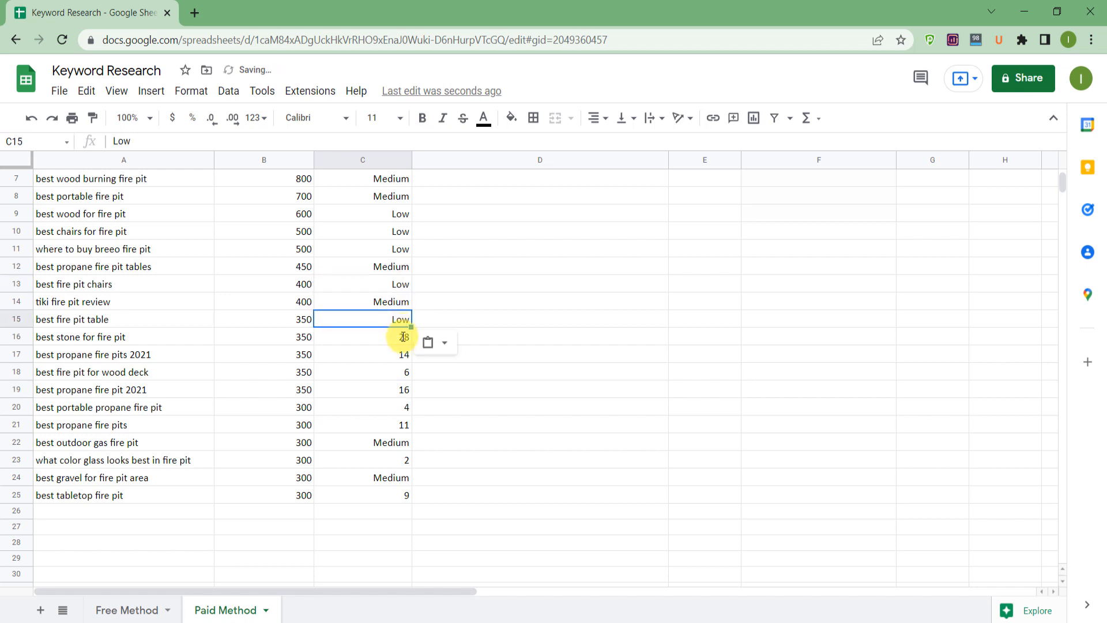
{"action": "left_click", "coordinate": [398, 337]}
{"action": "key", "text": "ctrl+v"}
{"action": "left_click_drag", "start_coordinate": [401, 354], "coordinate": [395, 433]}
{"action": "key", "text": "ctrl+v"}
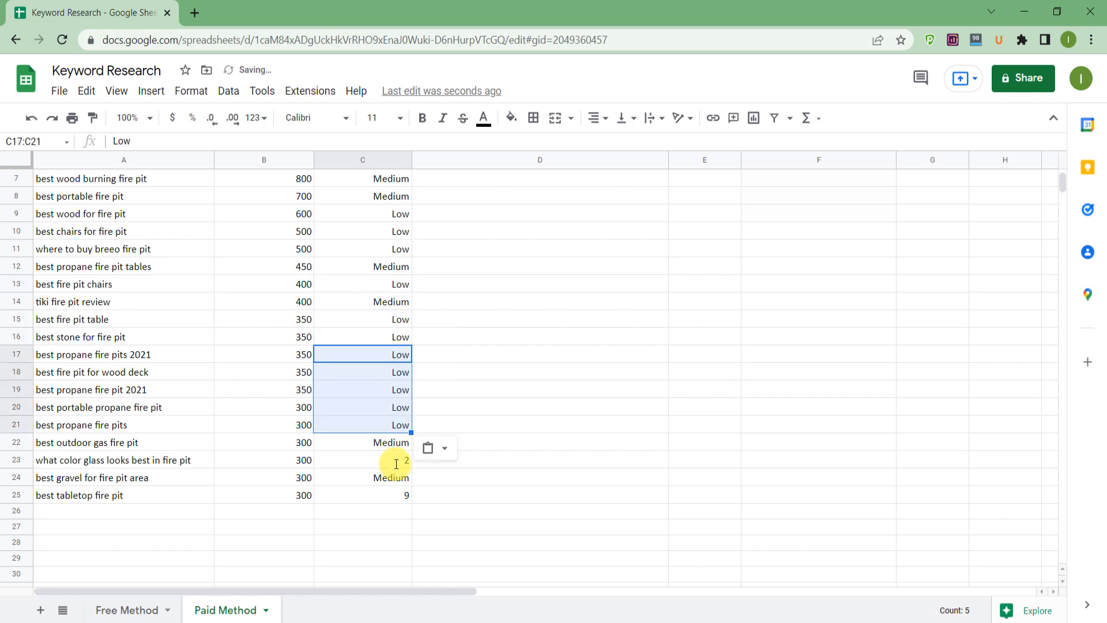
Paste the Low label into the remaining numeric difficulty cells C23, C25 and C3
{"action": "left_click", "coordinate": [395, 460]}
{"action": "key", "text": "ctrl+v"}
{"action": "left_click", "coordinate": [396, 494]}
{"action": "key", "text": "ctrl+v"}
{"action": "scroll", "coordinate": [400, 356], "scroll_direction": "up", "scroll_amount": 3}
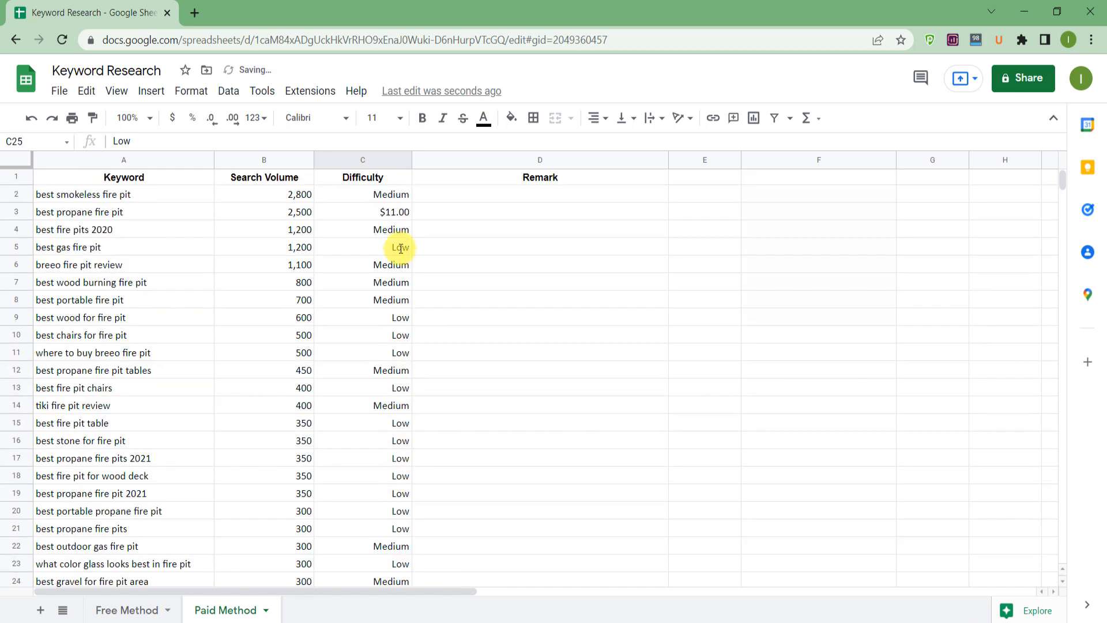
{"action": "left_click", "coordinate": [395, 212]}
{"action": "key", "text": "ctrl+v"}
{"action": "left_click", "coordinate": [498, 345]}
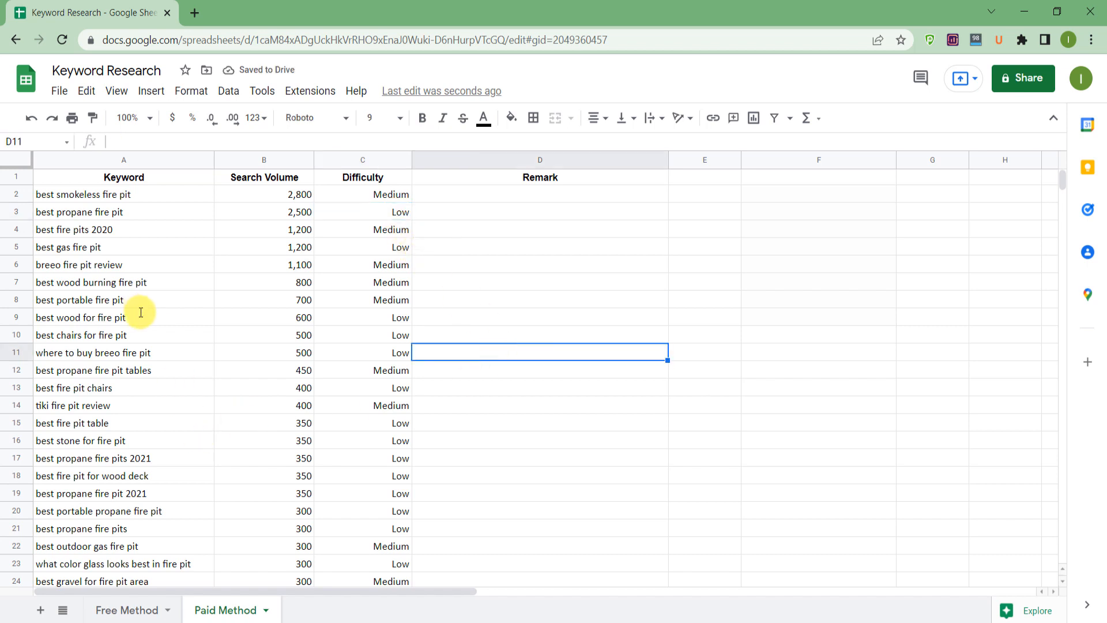
Review the completed keyword list with its search volumes and difficulty labels across A2:C25
{"action": "scroll", "coordinate": [143, 314], "scroll_direction": "down", "scroll_amount": 2}
{"action": "scroll", "coordinate": [145, 317], "scroll_direction": "up", "scroll_amount": 2}
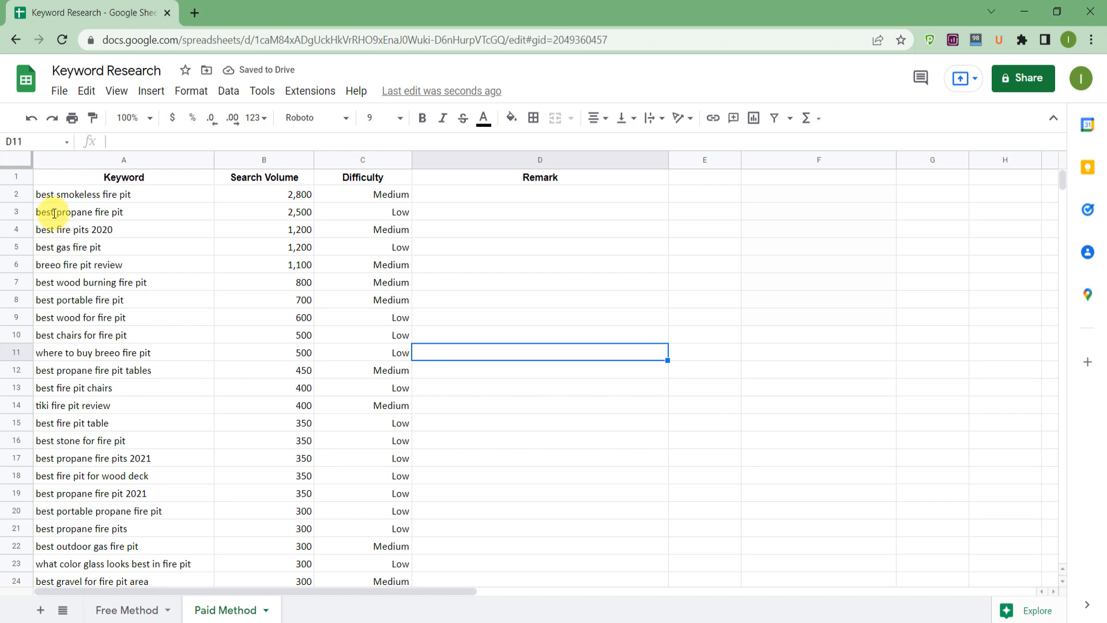
{"action": "left_click_drag", "start_coordinate": [44, 194], "coordinate": [390, 445]}
{"action": "scroll", "coordinate": [381, 549], "scroll_direction": "down", "scroll_amount": 3}
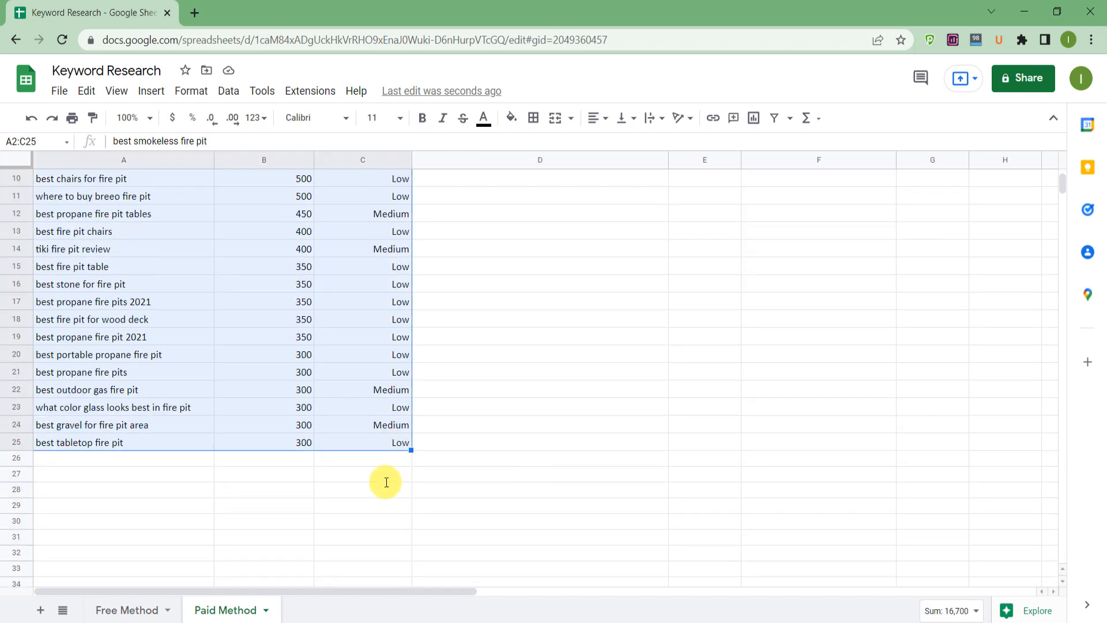
{"action": "scroll", "coordinate": [387, 482], "scroll_direction": "up", "scroll_amount": 3}
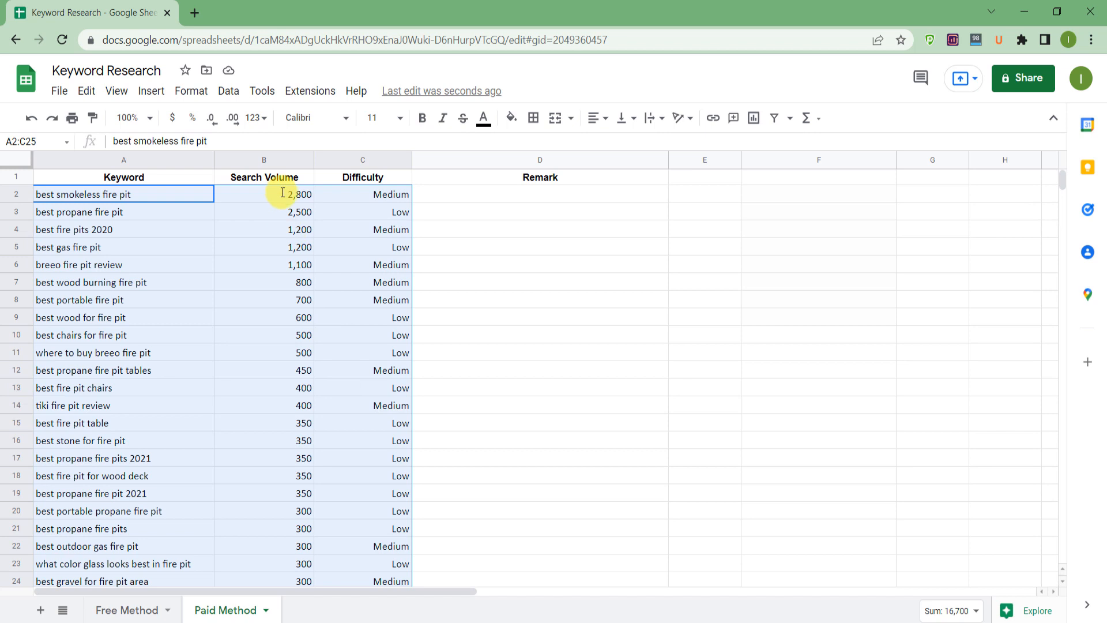
{"action": "left_click", "coordinate": [283, 193]}
{"action": "left_click", "coordinate": [488, 367]}
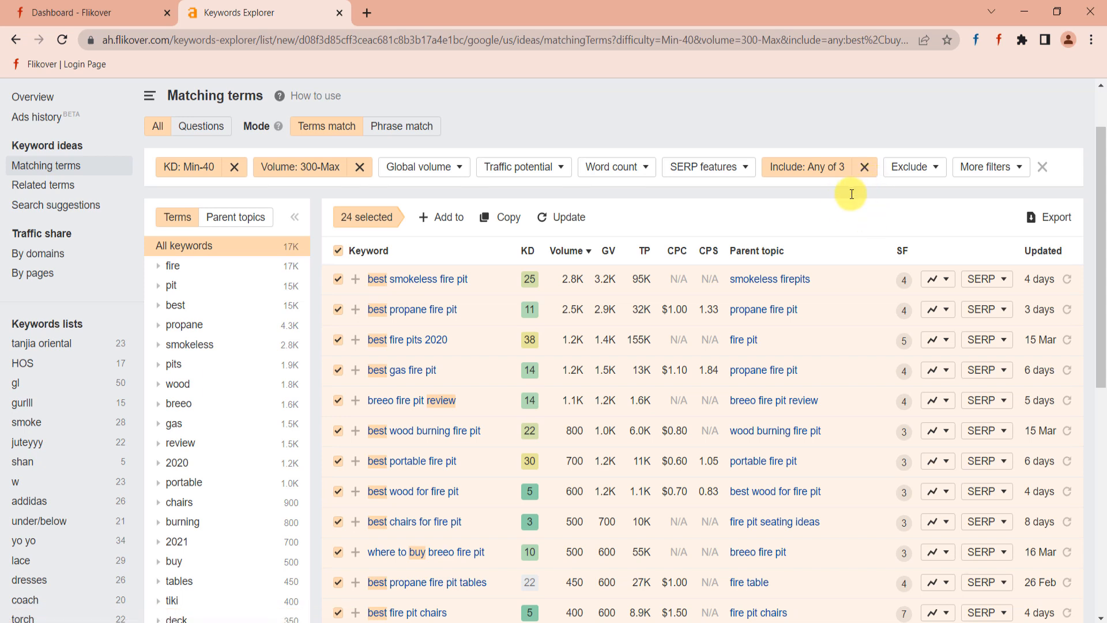
Switch back to Ahrefs Keywords Explorer and deselect all the filtered matching-term keywords
{"action": "scroll", "coordinate": [371, 364], "scroll_direction": "down", "scroll_amount": 7}
{"action": "scroll", "coordinate": [370, 369], "scroll_direction": "up", "scroll_amount": 9}
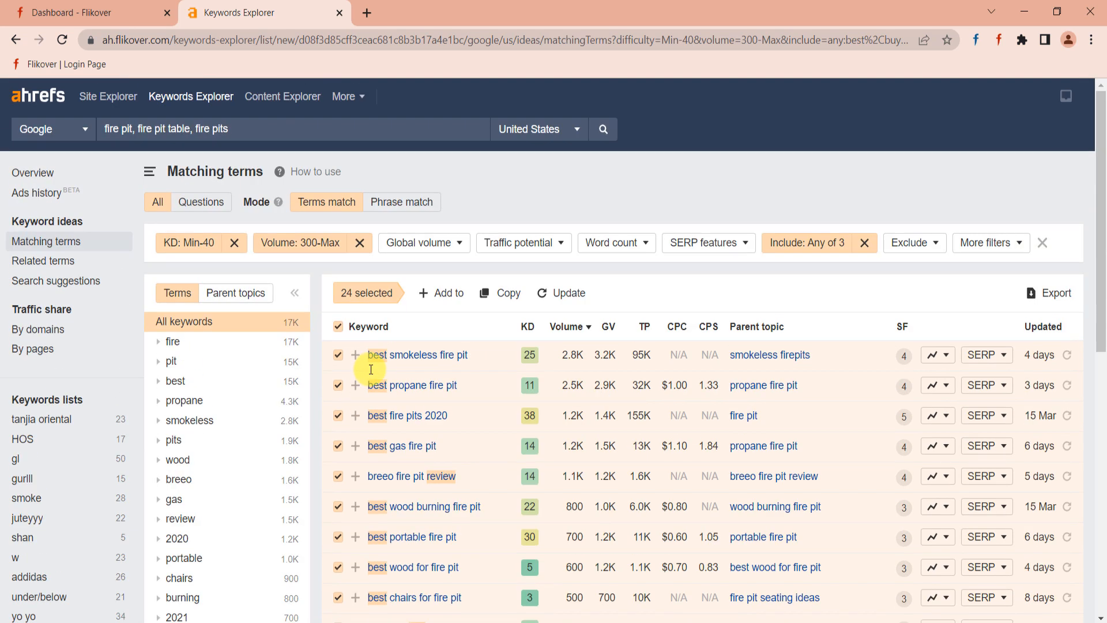
{"action": "left_click", "coordinate": [338, 327]}
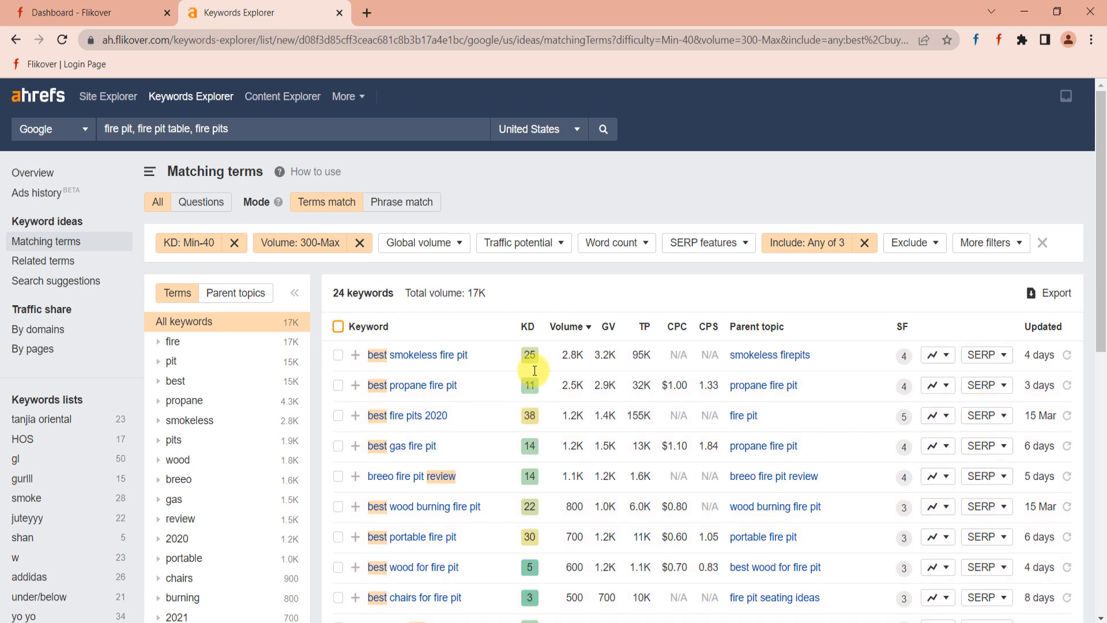
Replace the include filter's words with how, what, when, where, do, are, guide, matching any word, and apply it
{"action": "left_click", "coordinate": [823, 249]}
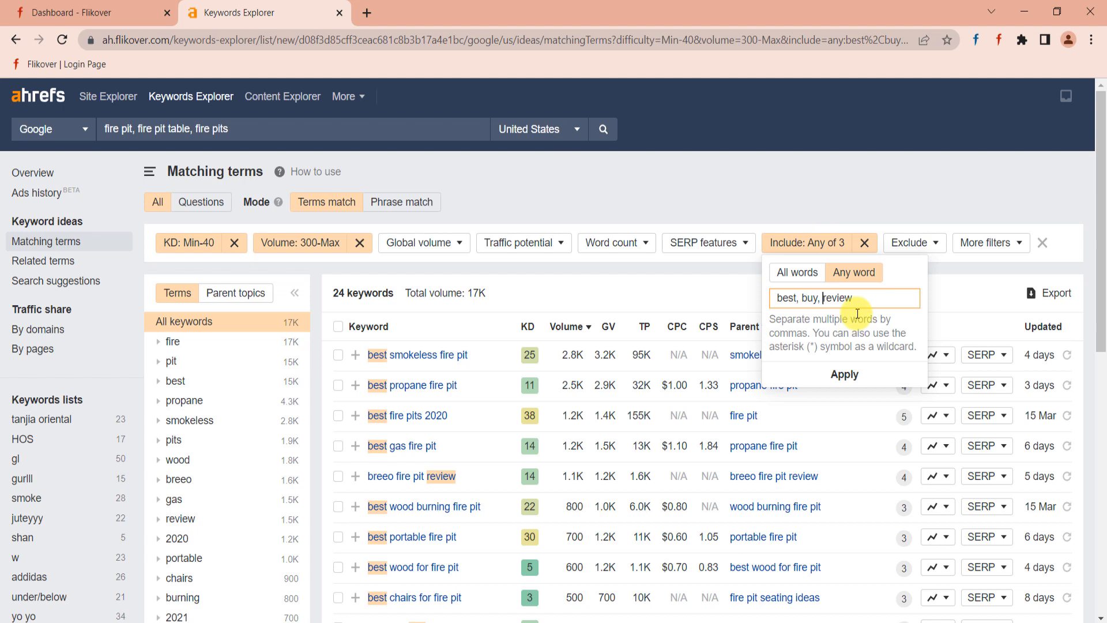
{"action": "triple_click", "coordinate": [832, 299]}
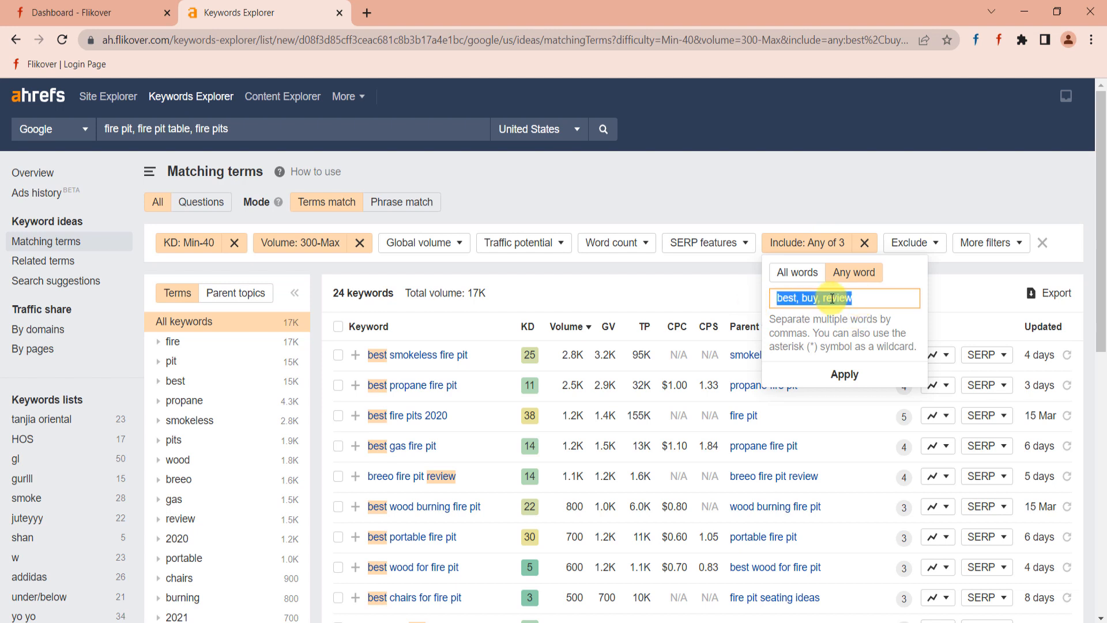
{"action": "type", "text": "how, what, when, where, do,"}
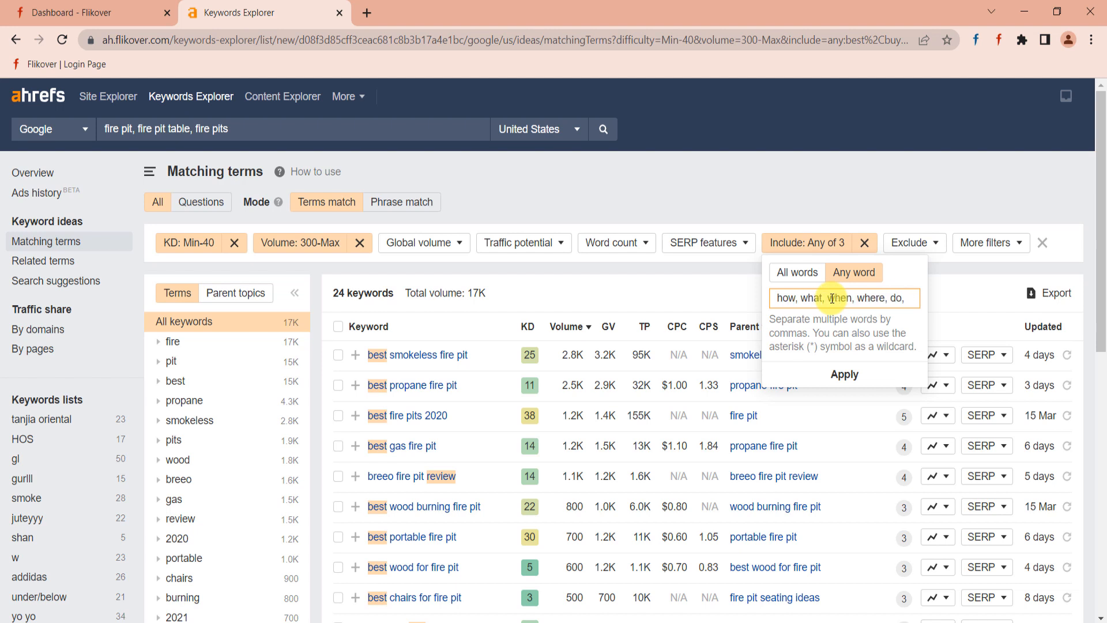
{"action": "type", "text": "e, "}
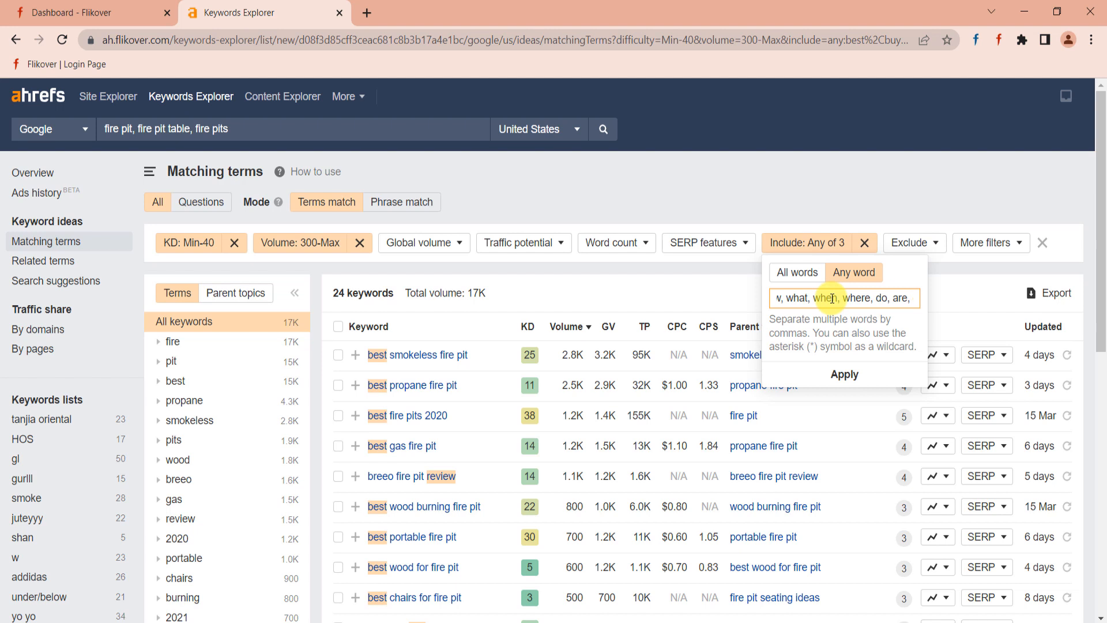
{"action": "type", "text": "guide,"}
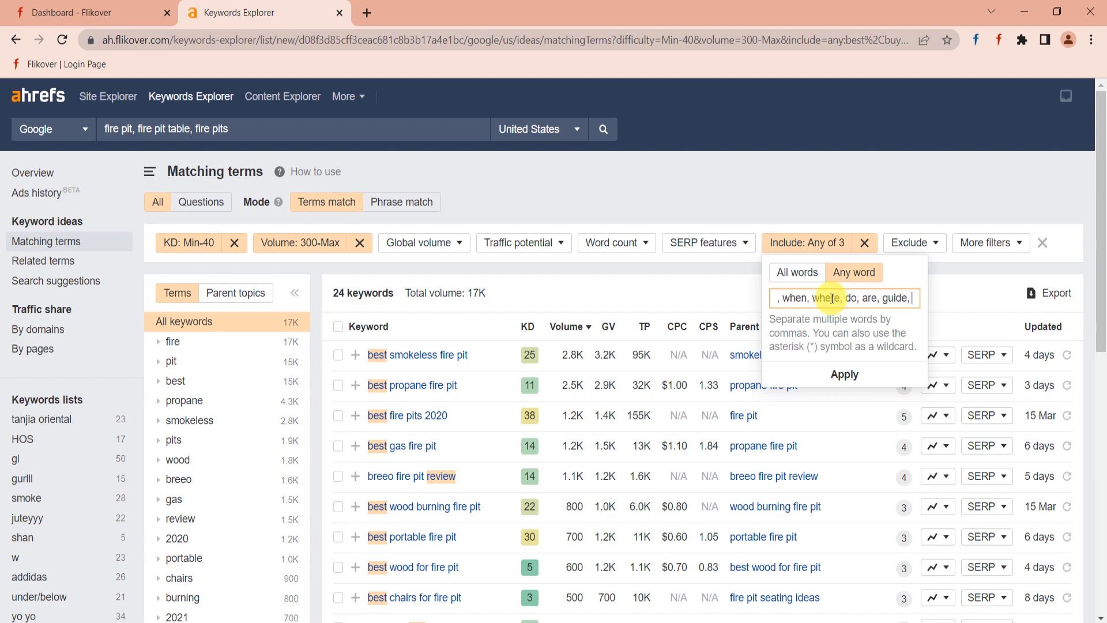
{"action": "key", "text": "BackSpace"}
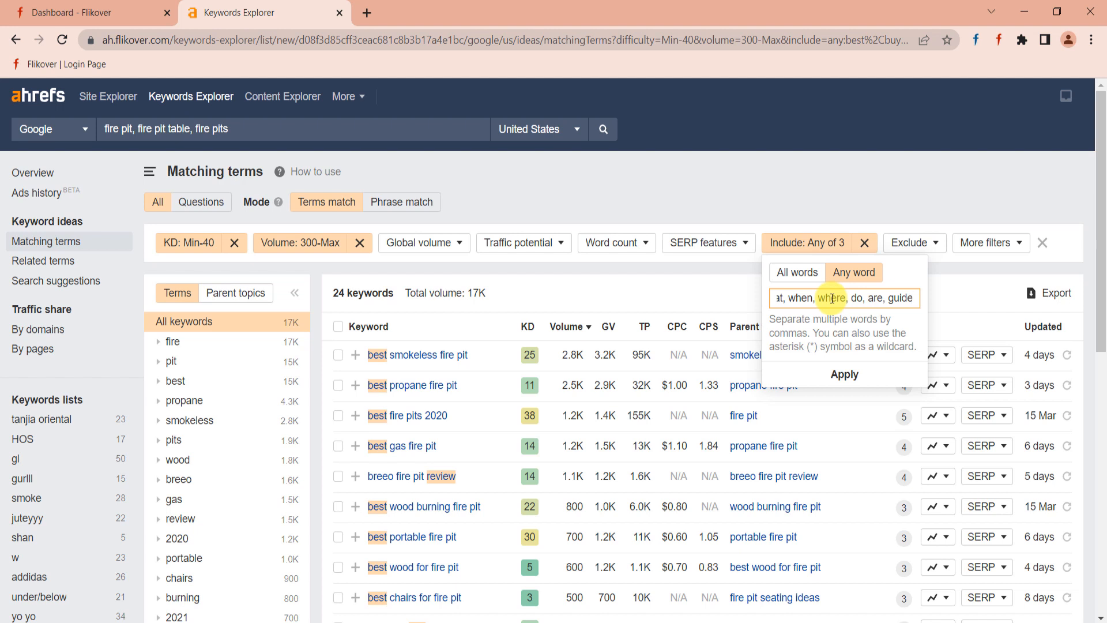
{"action": "left_click", "coordinate": [843, 375]}
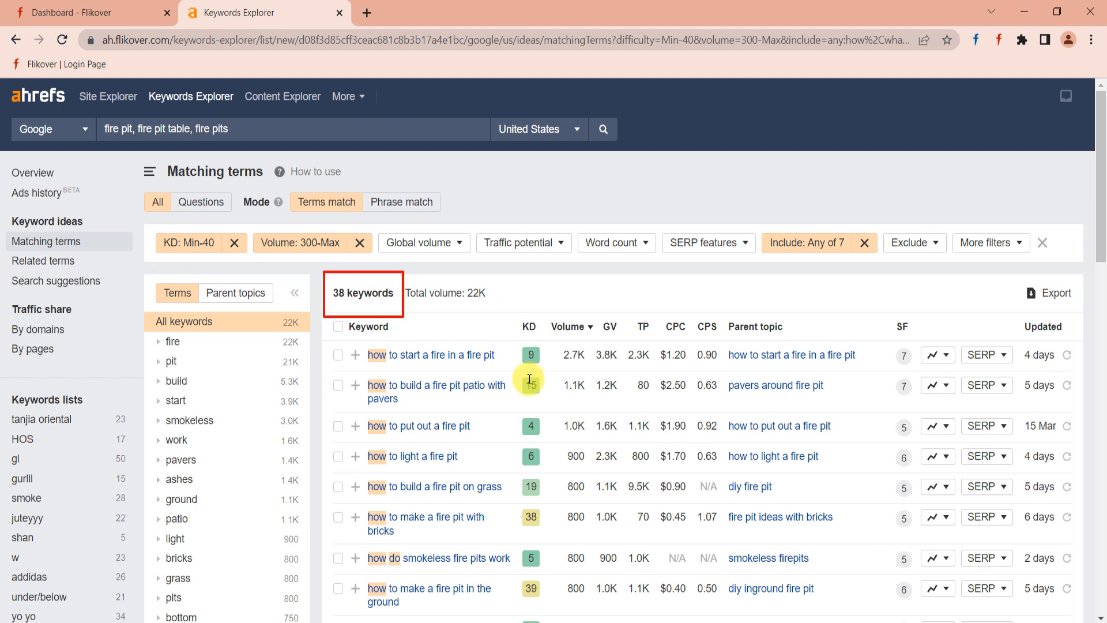
Examine the keyword difficulty and search volume of the filtered informational fire pit keywords
{"action": "scroll", "coordinate": [557, 560], "scroll_direction": "down", "scroll_amount": 1}
{"action": "scroll", "coordinate": [557, 560], "scroll_direction": "down", "scroll_amount": 2}
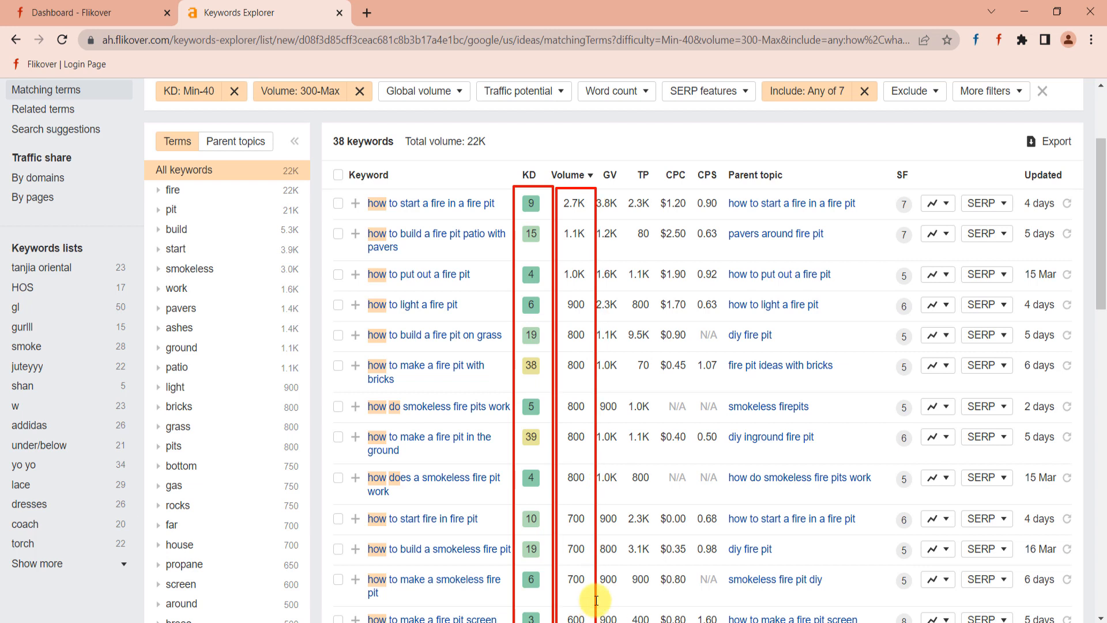
{"action": "scroll", "coordinate": [578, 486], "scroll_direction": "up", "scroll_amount": 3}
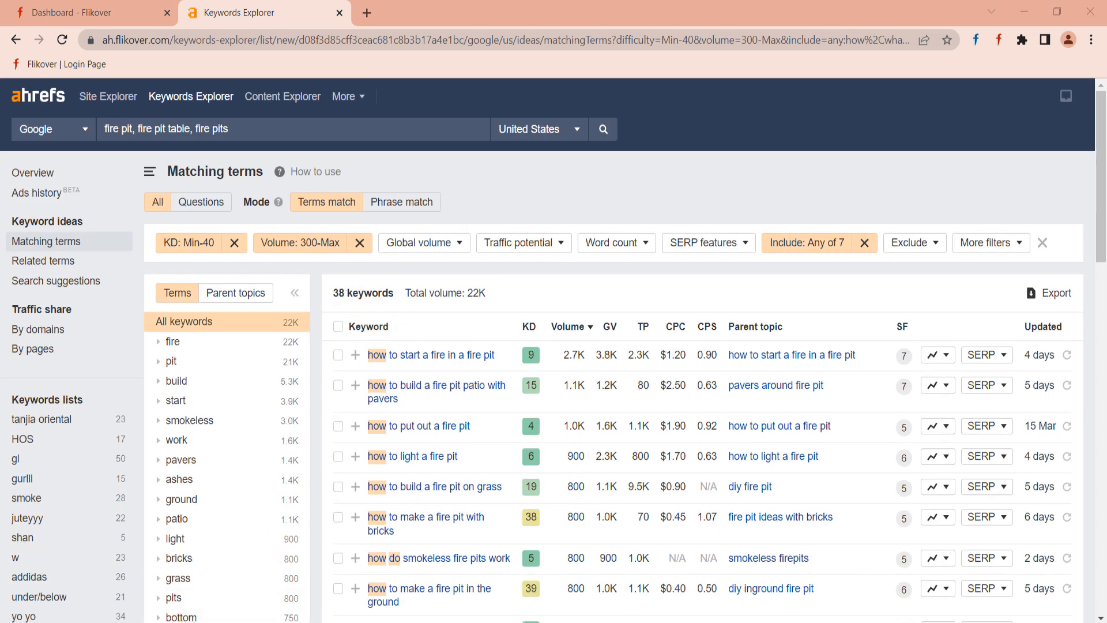
Switch to the Keyword Research spreadsheet and review the recorded buying keywords, volumes and difficulty labels on the Paid Method sheet
{"action": "key", "text": "alt+Tab"}
{"action": "scroll", "coordinate": [418, 474], "scroll_direction": "down", "scroll_amount": 2}
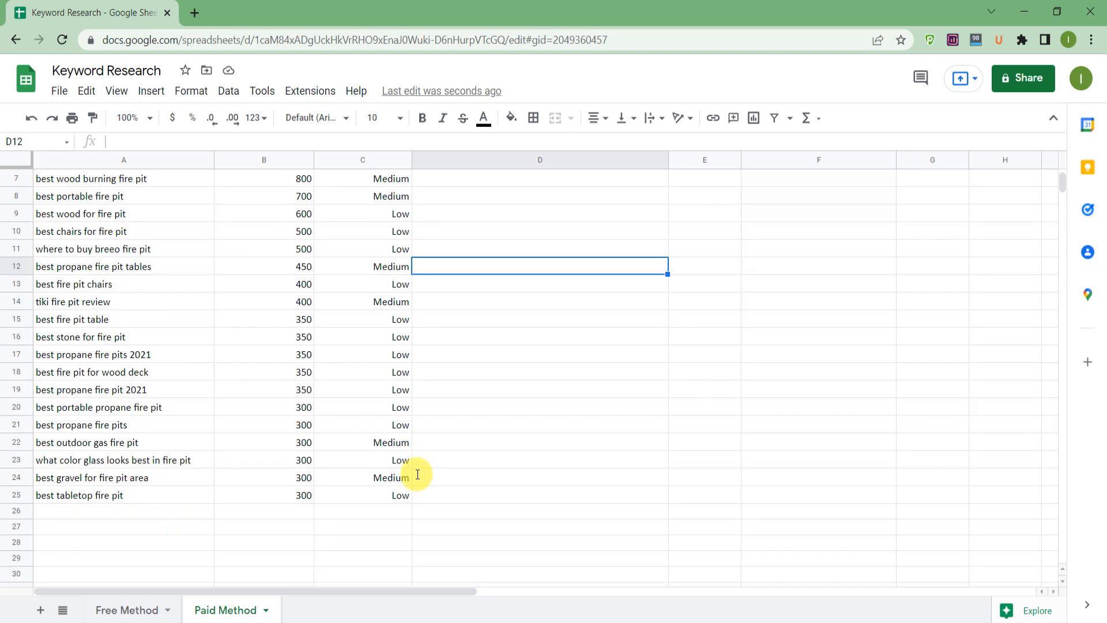
{"action": "scroll", "coordinate": [417, 474], "scroll_direction": "up", "scroll_amount": 1}
{"action": "left_click_drag", "start_coordinate": [77, 181], "coordinate": [380, 554]}
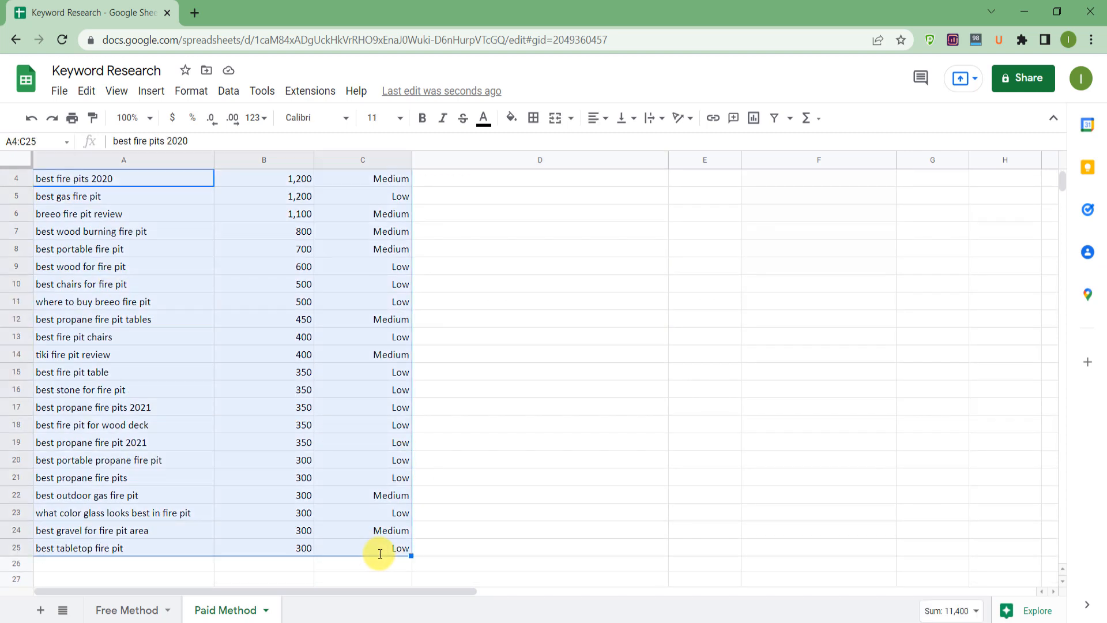
{"action": "scroll", "coordinate": [452, 499], "scroll_direction": "up", "scroll_amount": 1}
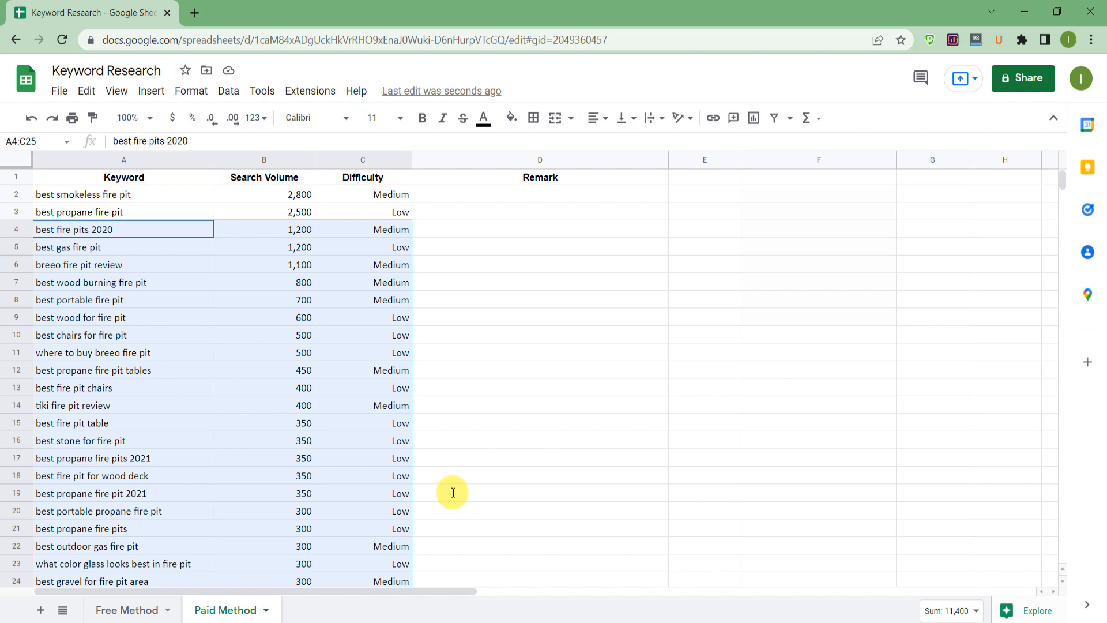
{"action": "left_click", "coordinate": [582, 489]}
Switch back to Ahrefs and look through the list of how and what fire pit keywords
{"action": "left_click", "coordinate": [790, 622]}
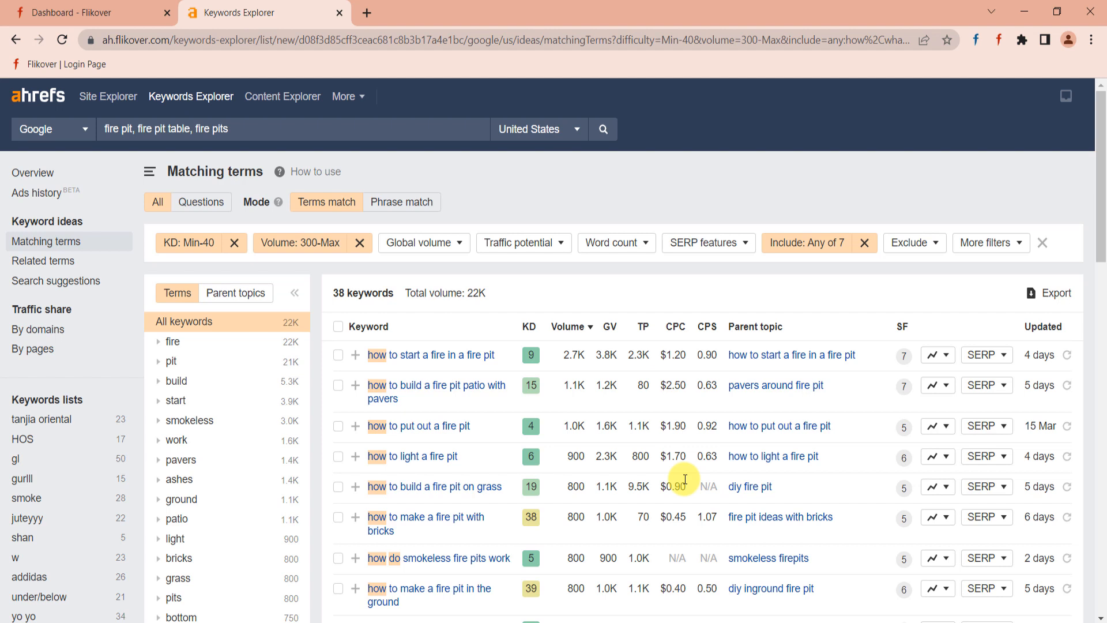
{"action": "scroll", "coordinate": [631, 317], "scroll_direction": "down", "scroll_amount": 3}
{"action": "scroll", "coordinate": [611, 307], "scroll_direction": "down", "scroll_amount": 3}
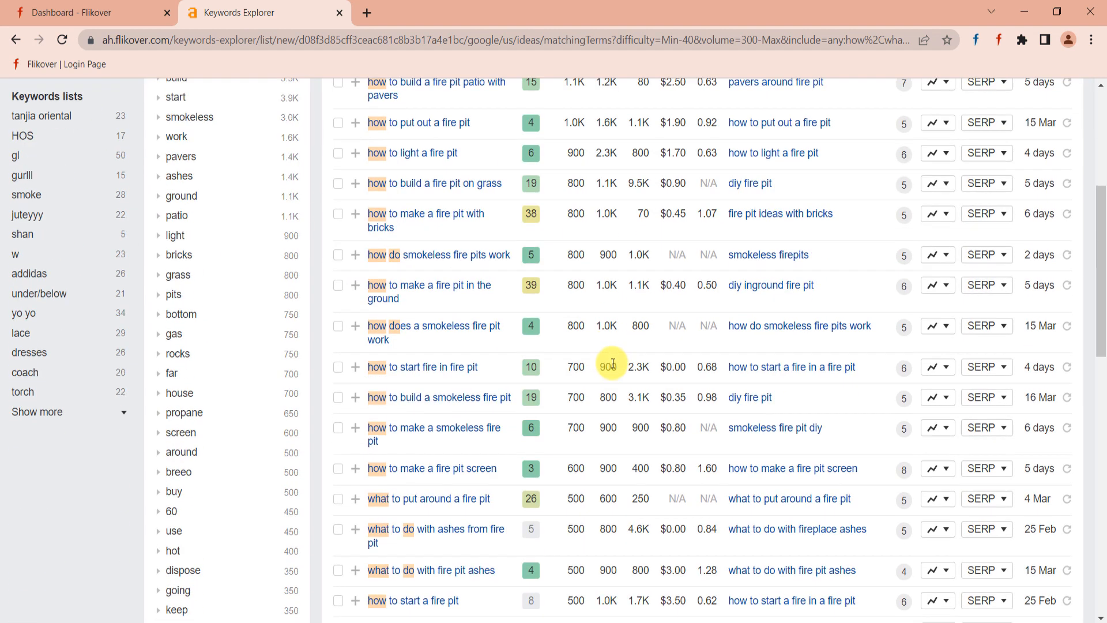
{"action": "scroll", "coordinate": [611, 369], "scroll_direction": "up", "scroll_amount": 6}
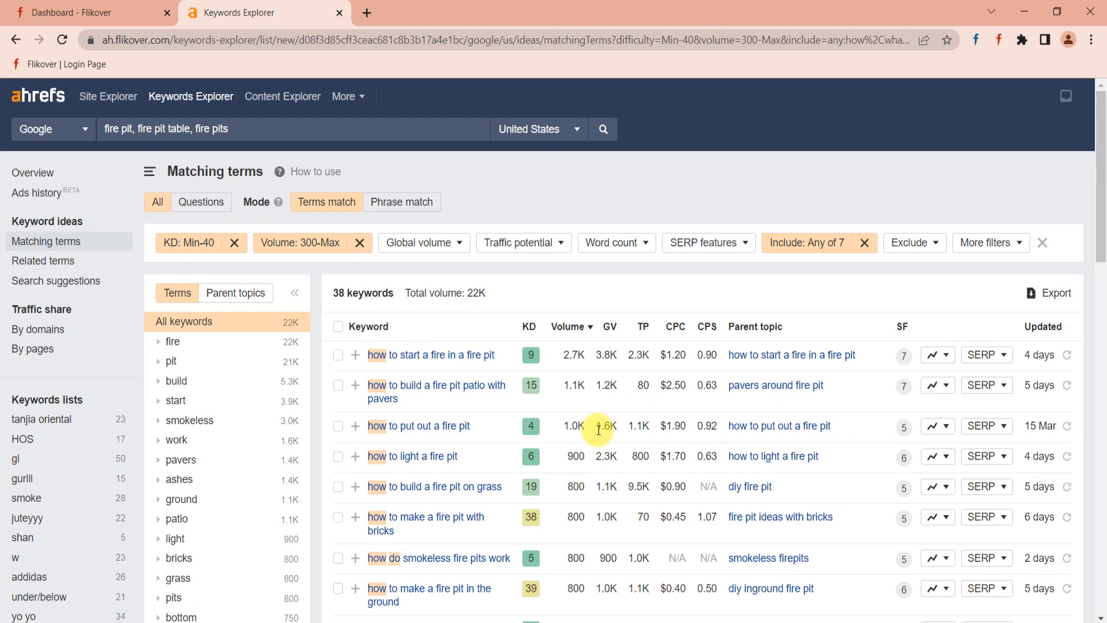